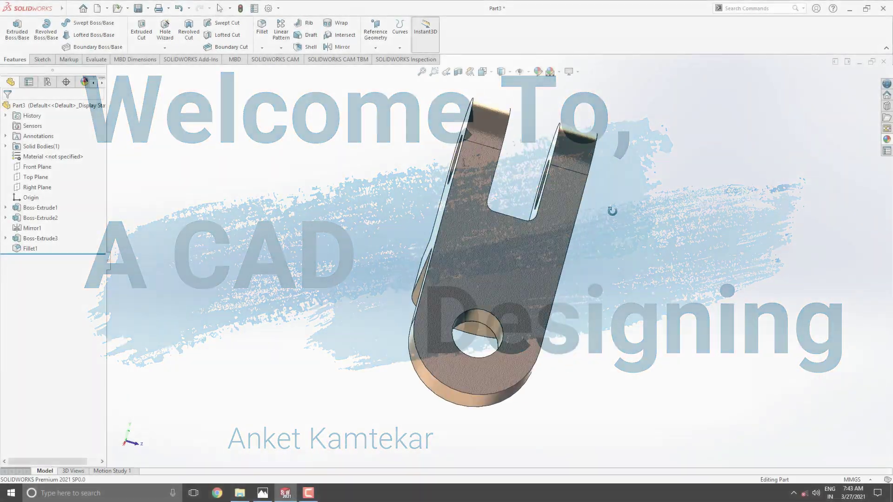
middle_drag(610, 207, 484, 293)
key(space)
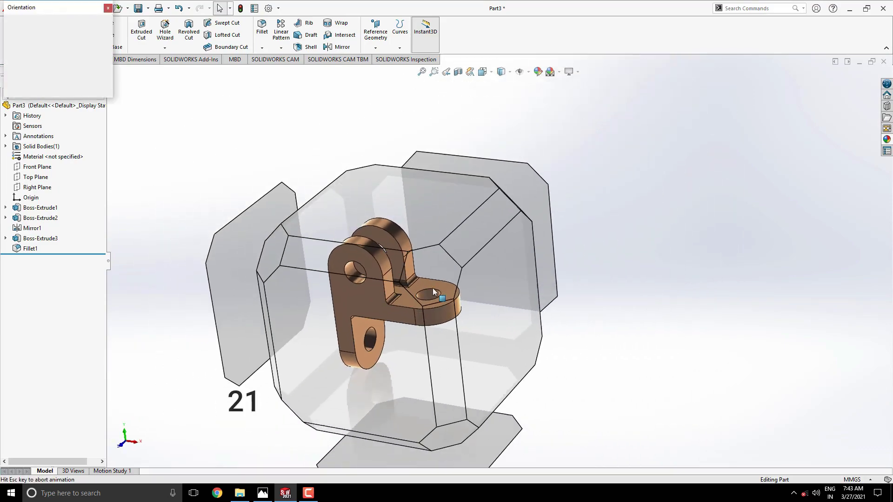
click(398, 288)
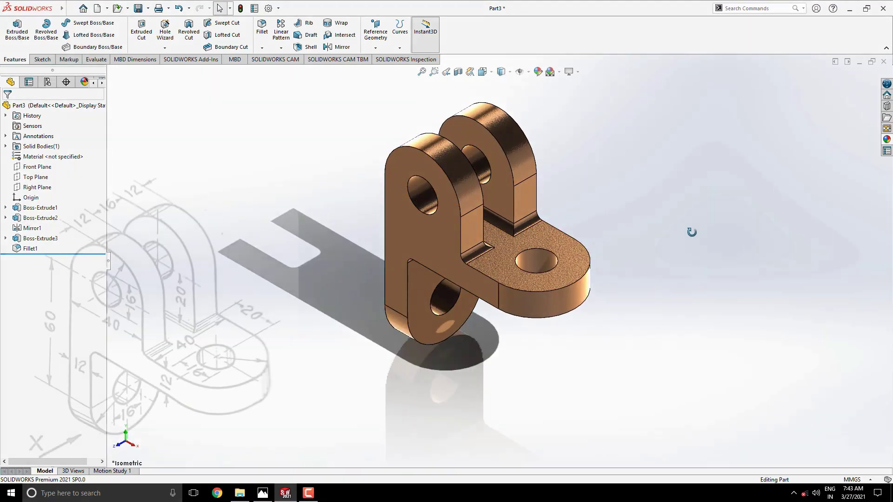
mouse_move(691, 233)
middle_down()
mouse_move(588, 237)
mouse_move(596, 245)
middle_up()
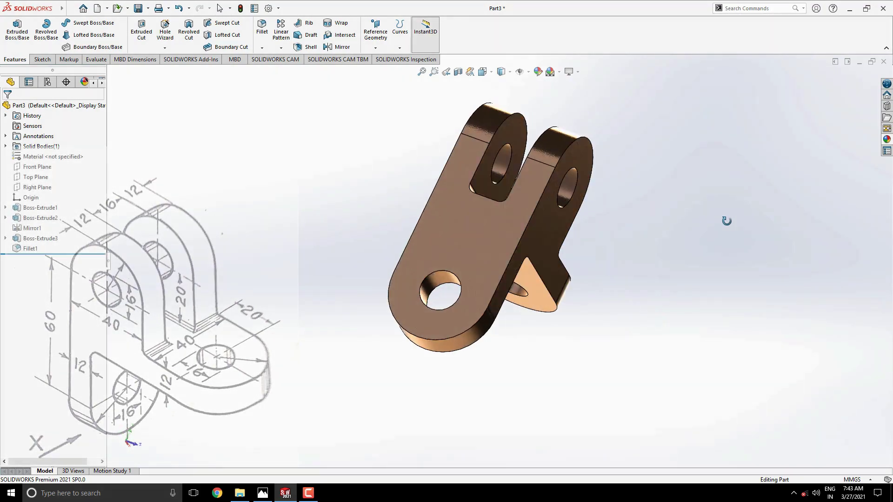
middle_drag(728, 219, 603, 230)
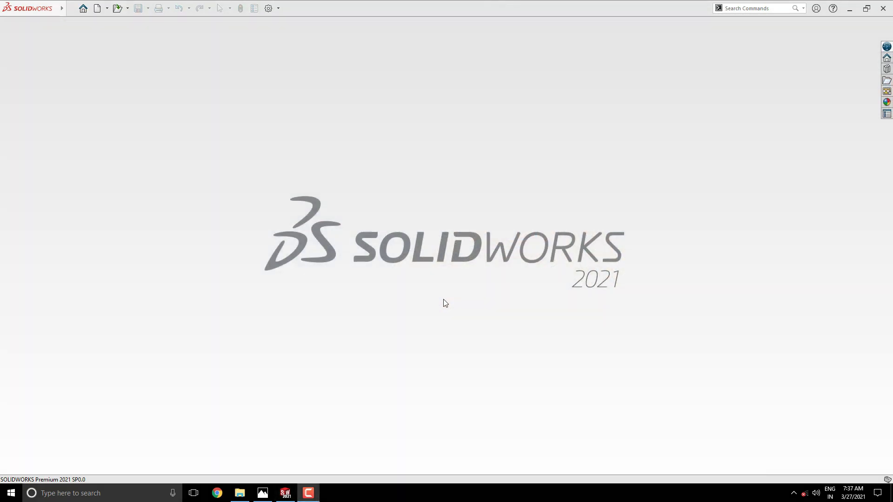
Step: Create a new part document and resize its window to leave room for a reference image beside it
click(97, 8)
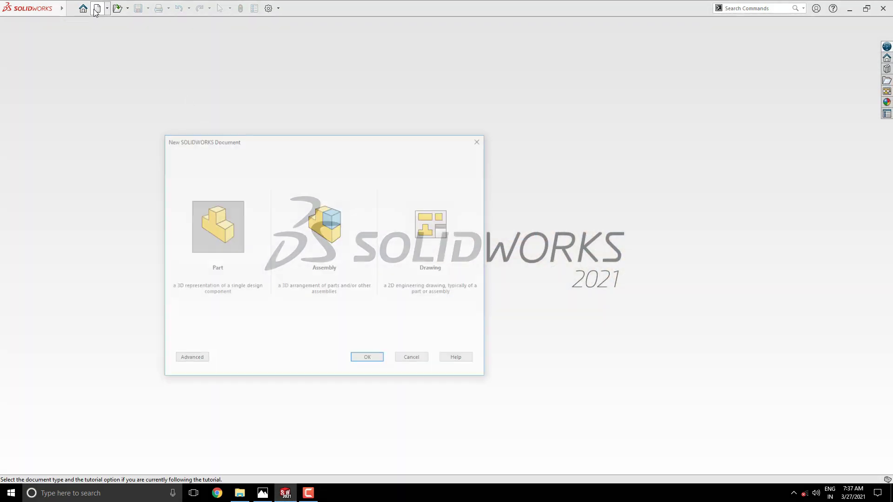
click(377, 362)
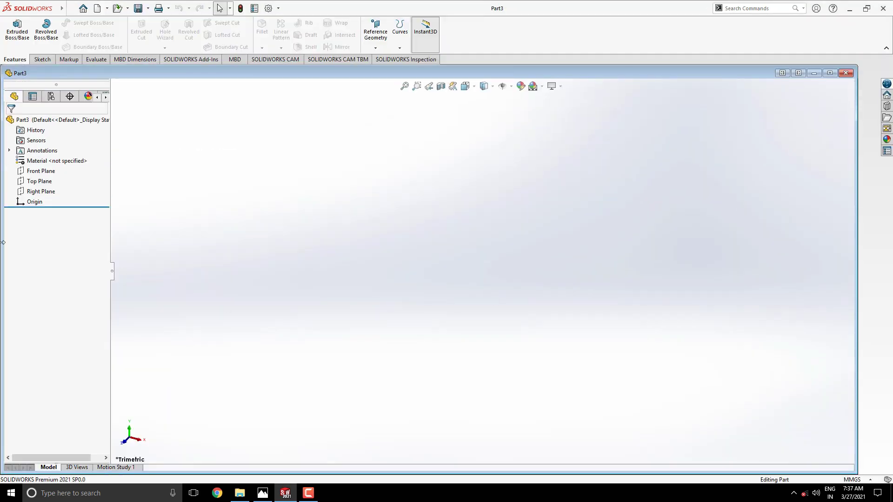
drag(3, 242, 255, 240)
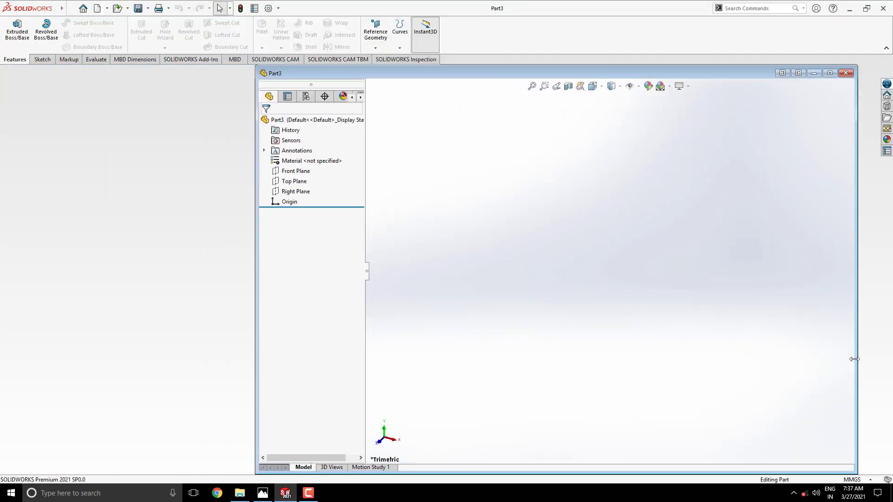
drag(854, 359, 886, 347)
drag(539, 67, 538, 56)
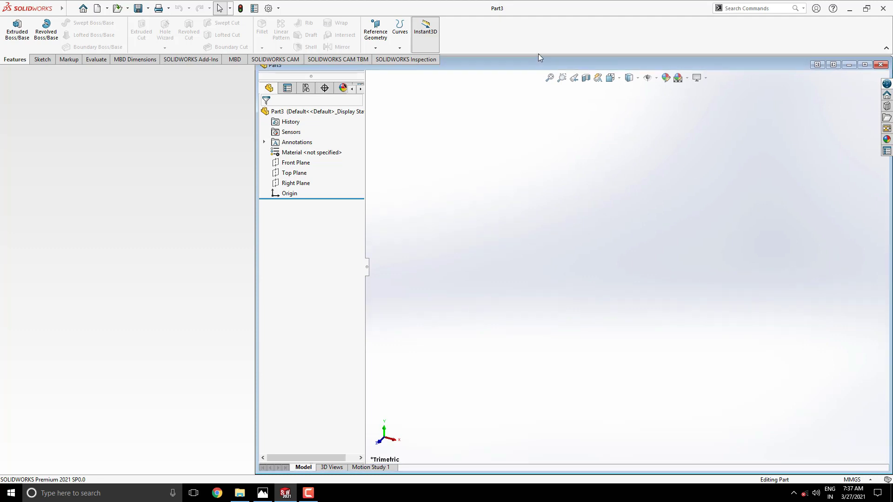
Step: Show the bracket reference drawing beside the part window and adjust both so that the dimensions stay readable
click(269, 493)
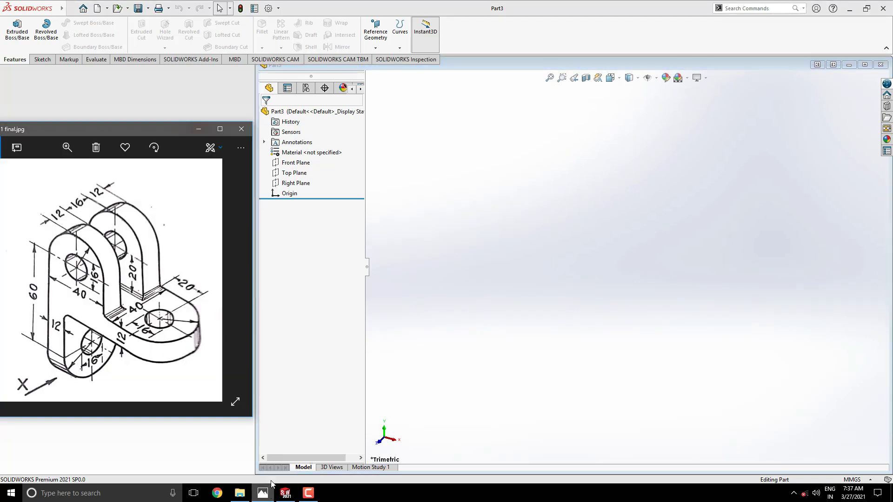
drag(257, 427, 248, 427)
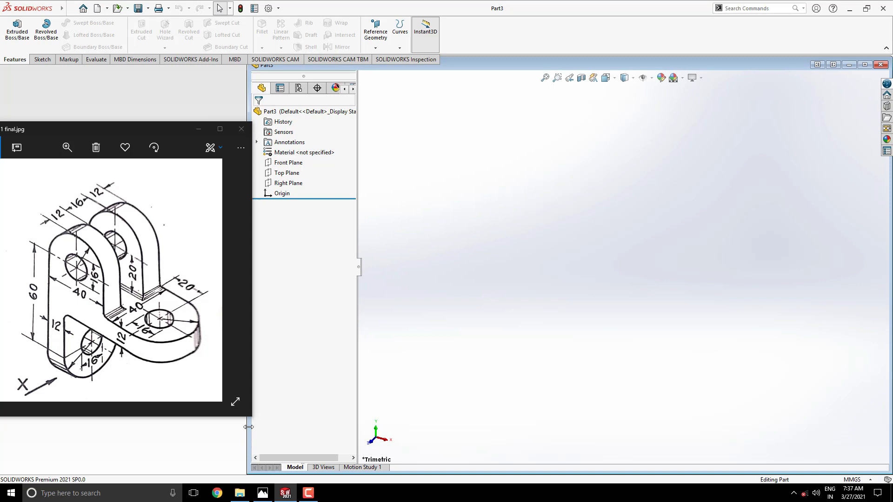
scroll(190, 250, up, 3)
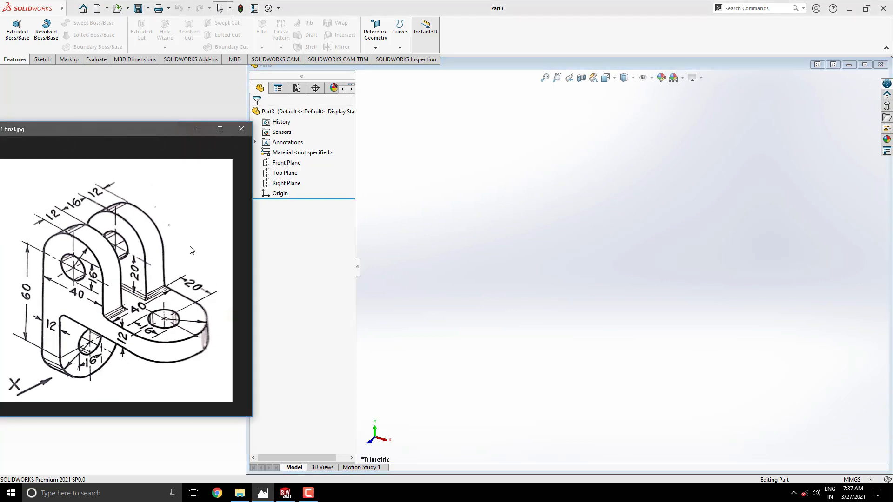
scroll(190, 250, down, 3)
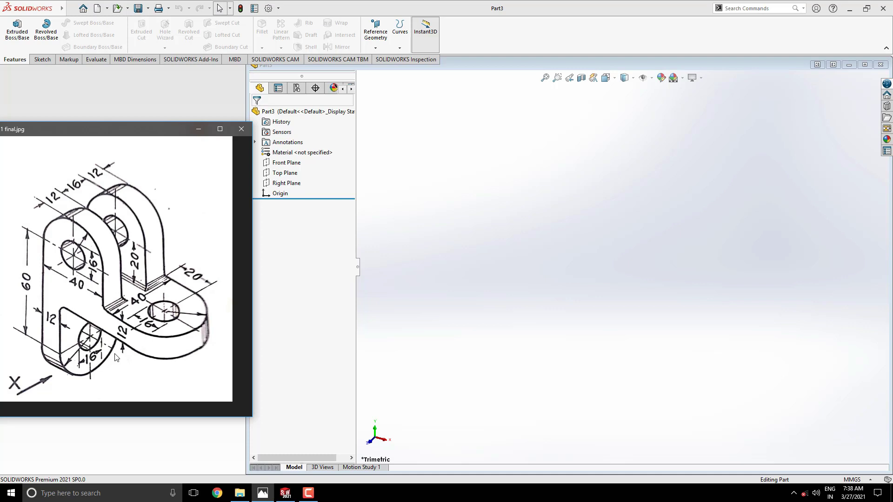
click(583, 281)
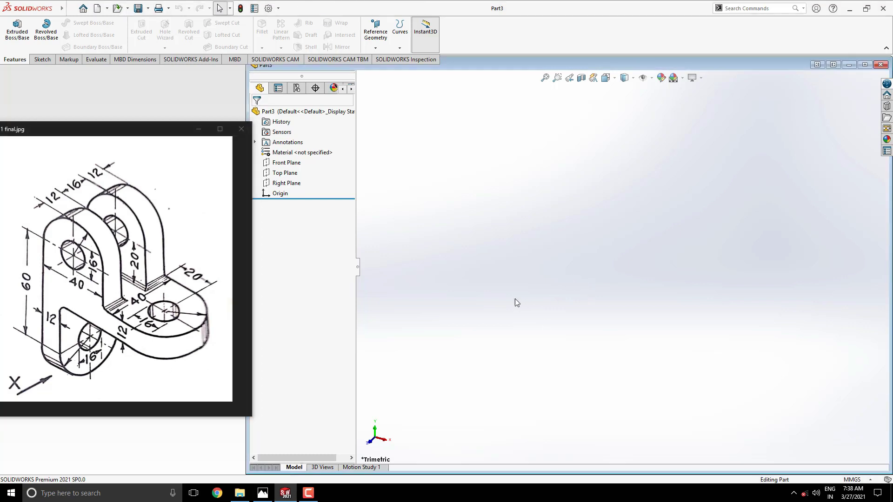
Step: Sketch a horizontal straight slot on the Top Plane starting at the origin, 60 mm between arc centres and 40 mm wide
click(296, 175)
click(299, 164)
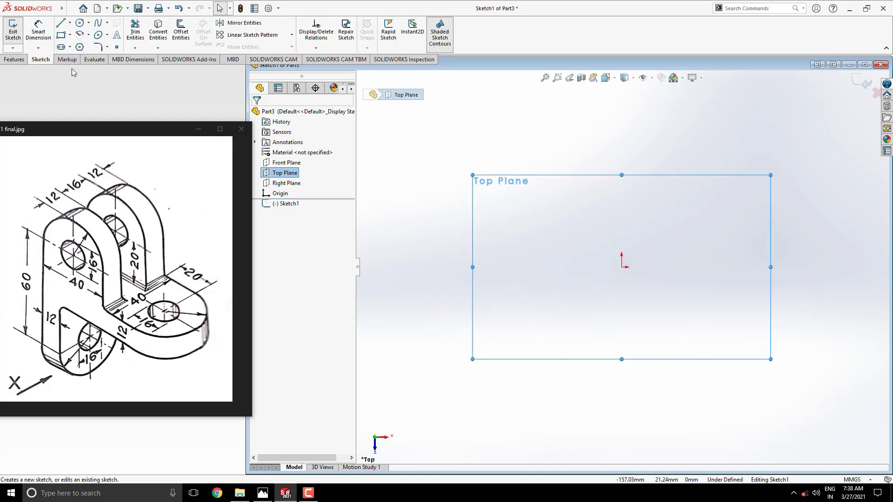
click(61, 47)
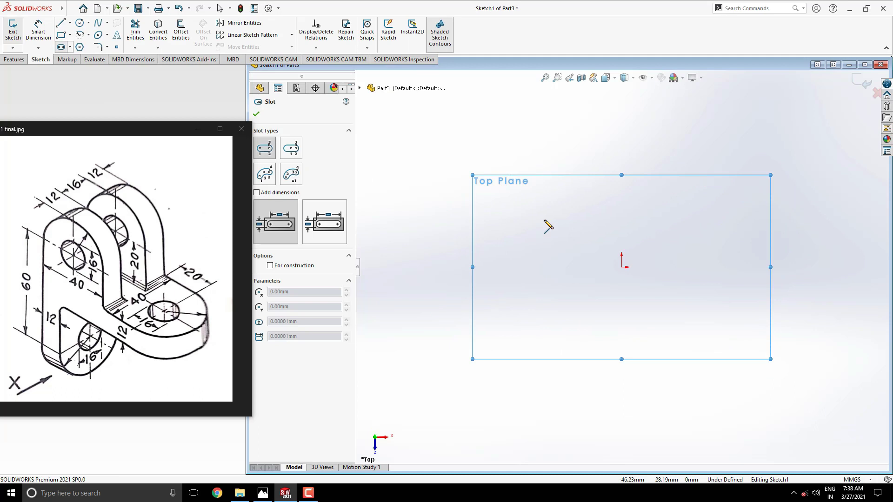
scroll(683, 242, down, 4)
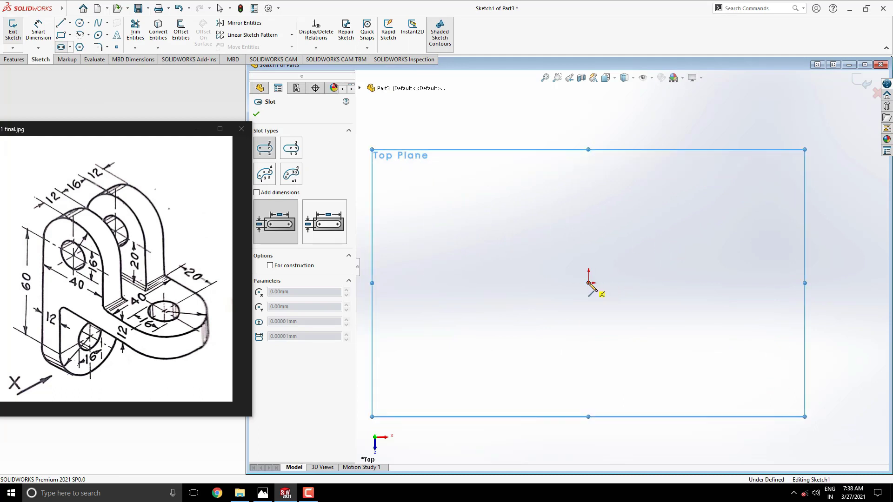
click(588, 283)
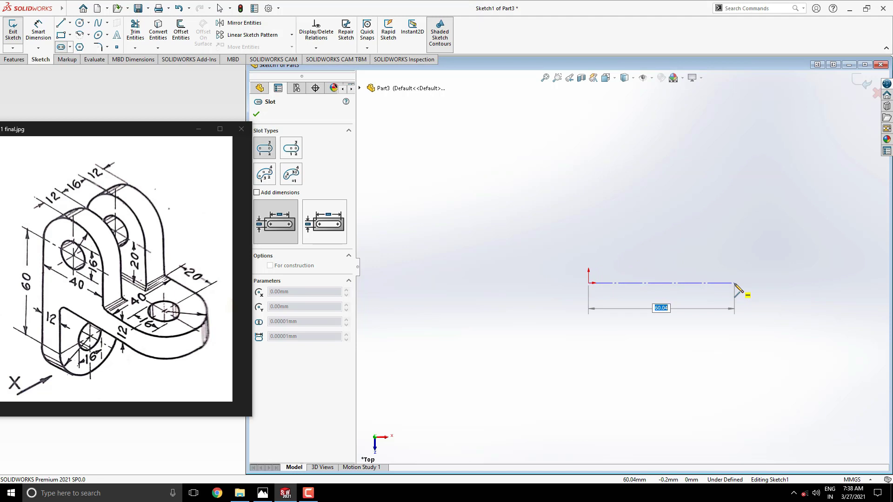
text(4)
key(Return)
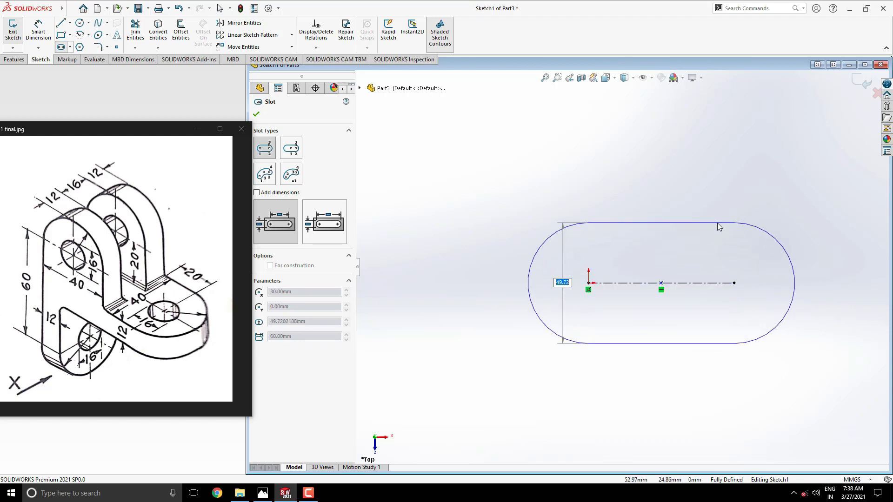
text(49.72)
text(0)
key(Return)
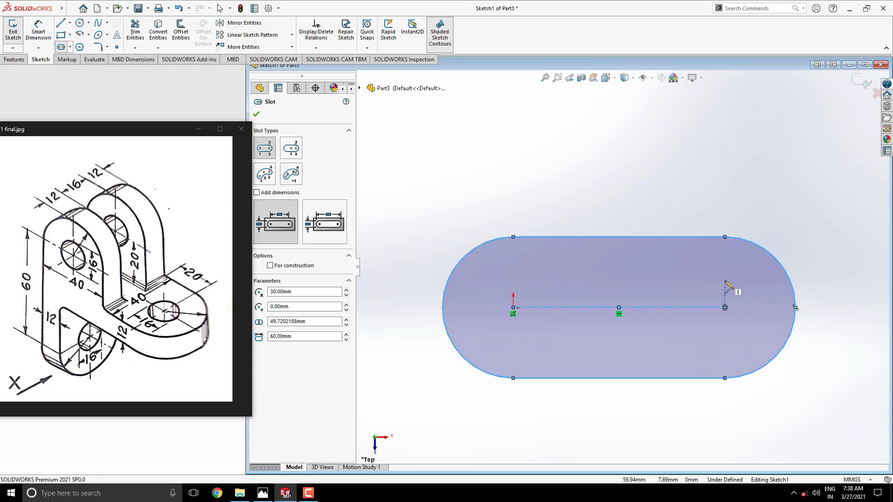
key(Escape)
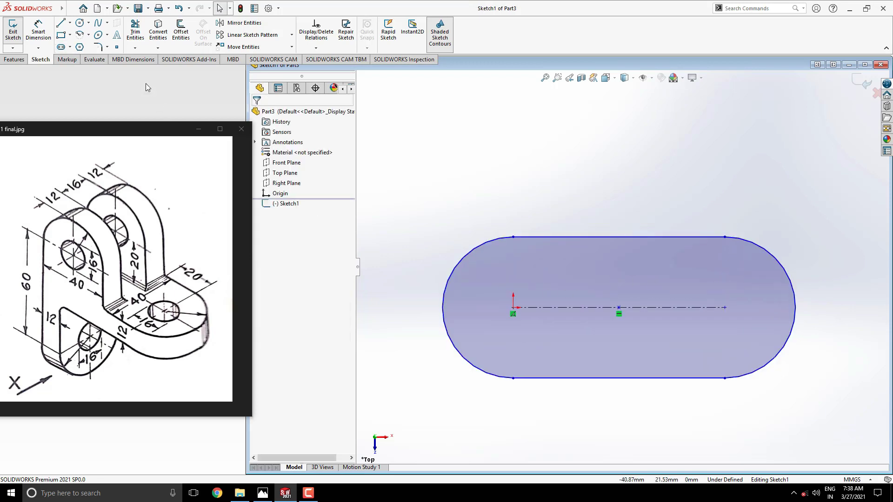
Step: Add a 16 mm diameter circle centred on the slot's arc centre farthest from the origin
click(80, 27)
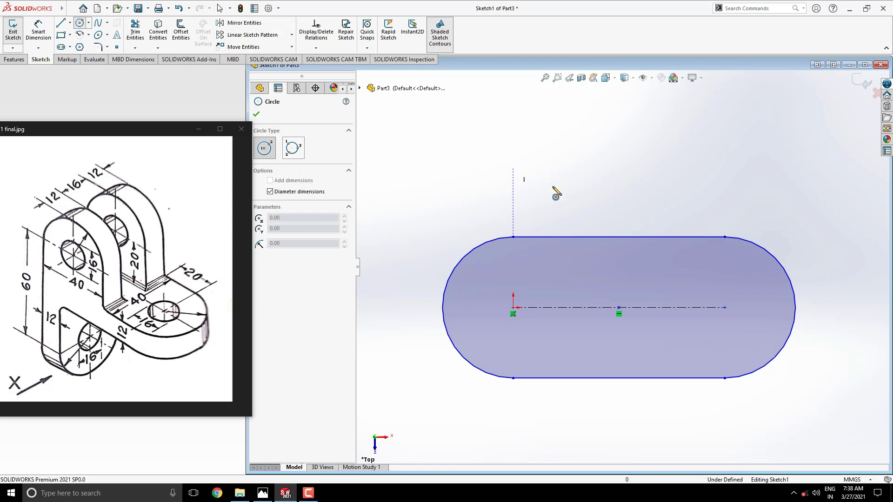
click(727, 308)
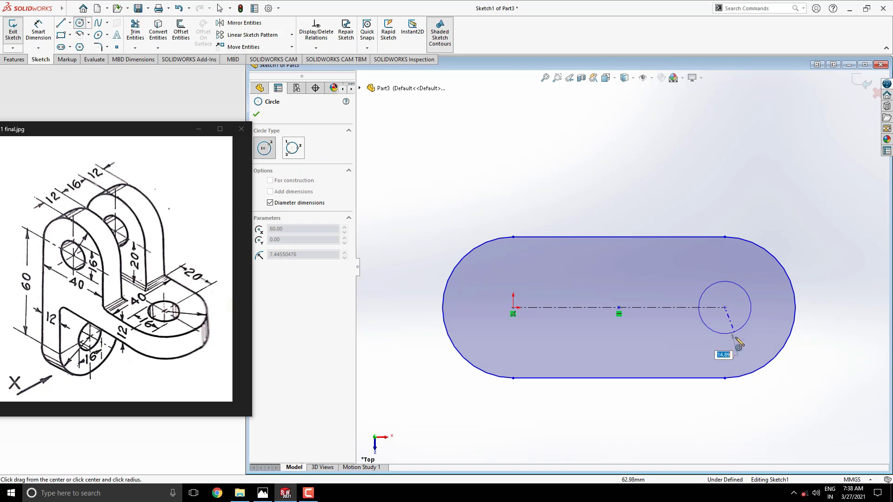
text(1)
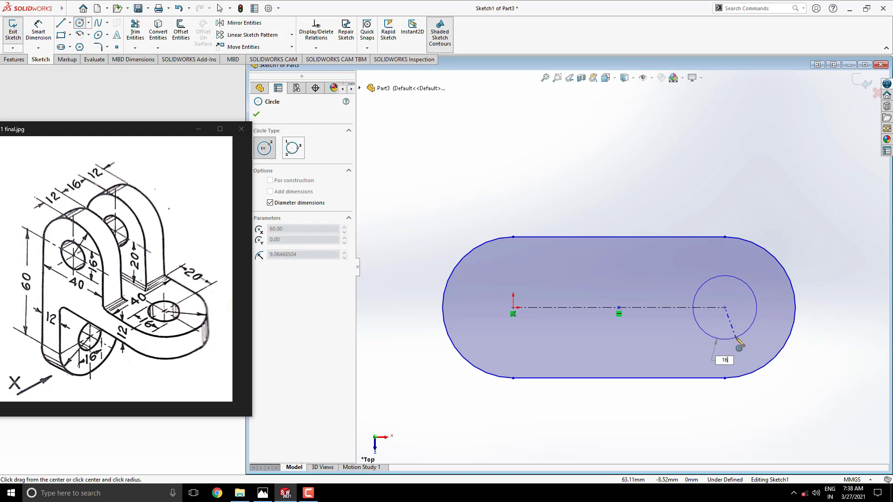
text(6)
key(Return)
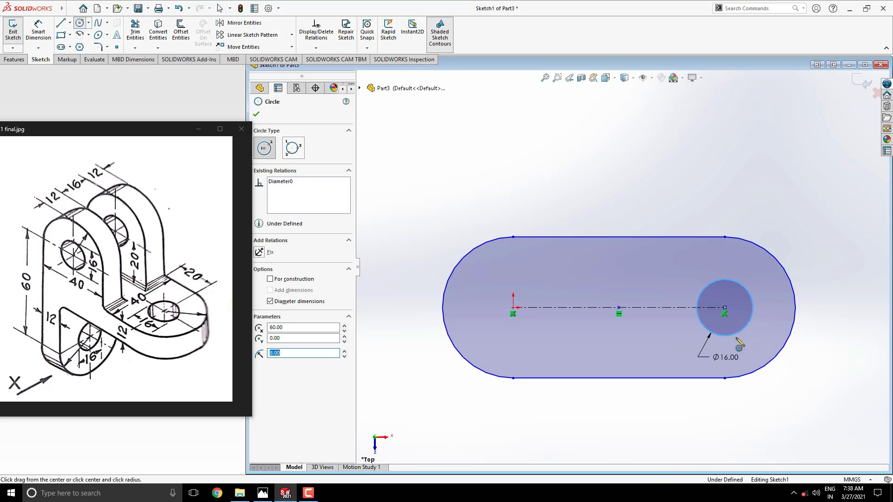
key(Escape)
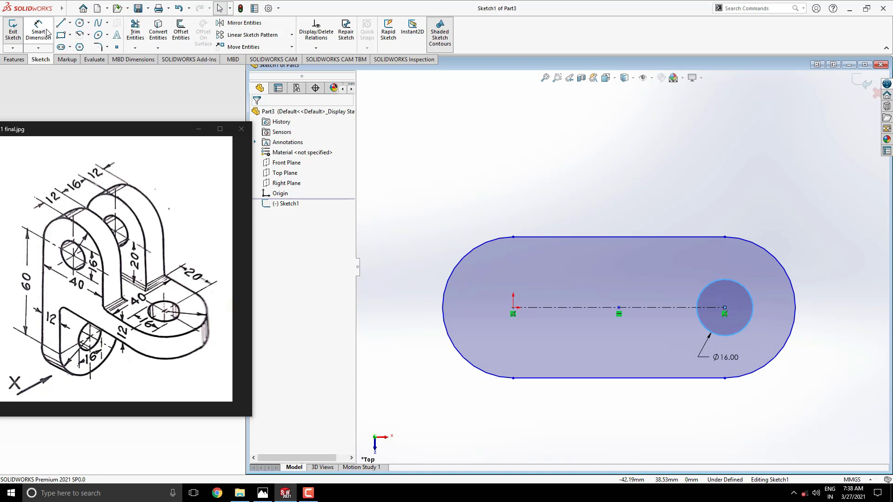
Step: Draw a vertical line through the origin joining the slot's two straight edges
click(61, 23)
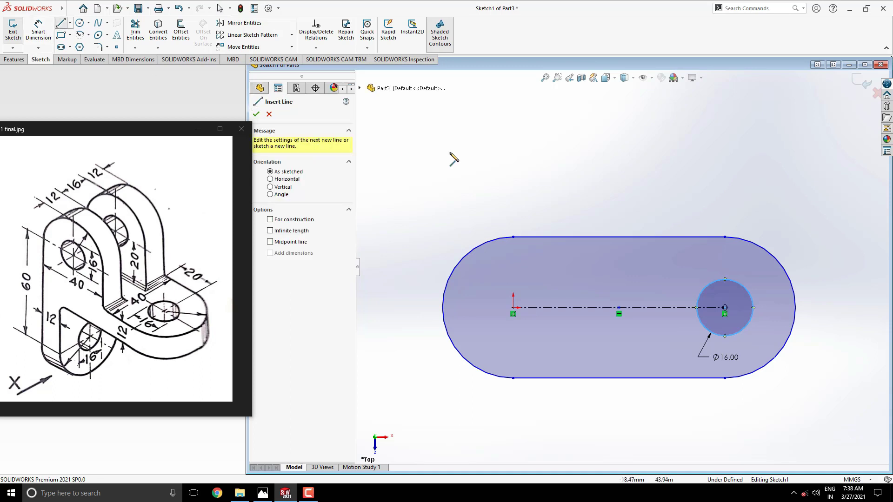
click(513, 237)
click(513, 377)
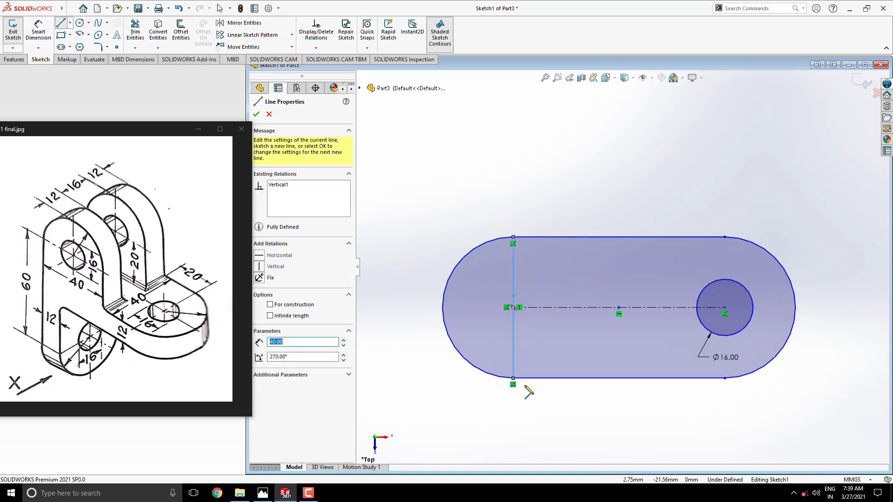
key(Escape)
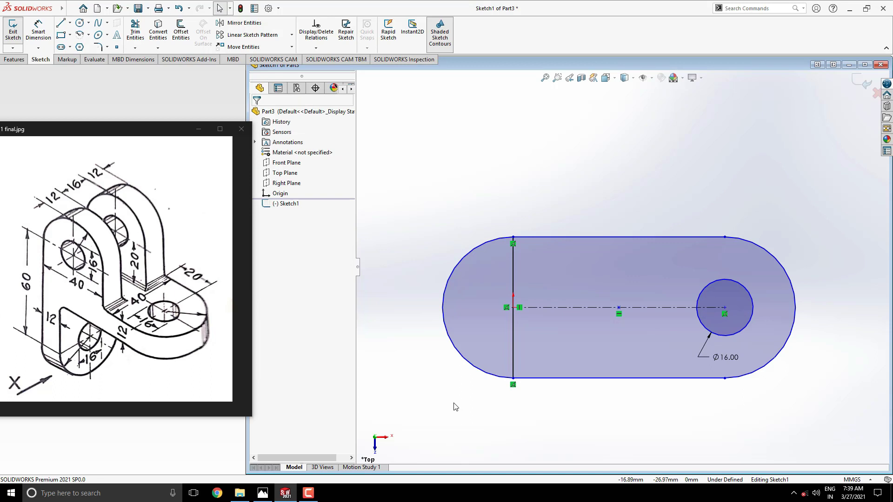
Step: Trim away the slot's rounded end beyond the vertical line, leaving a flat end at the origin
key(t)
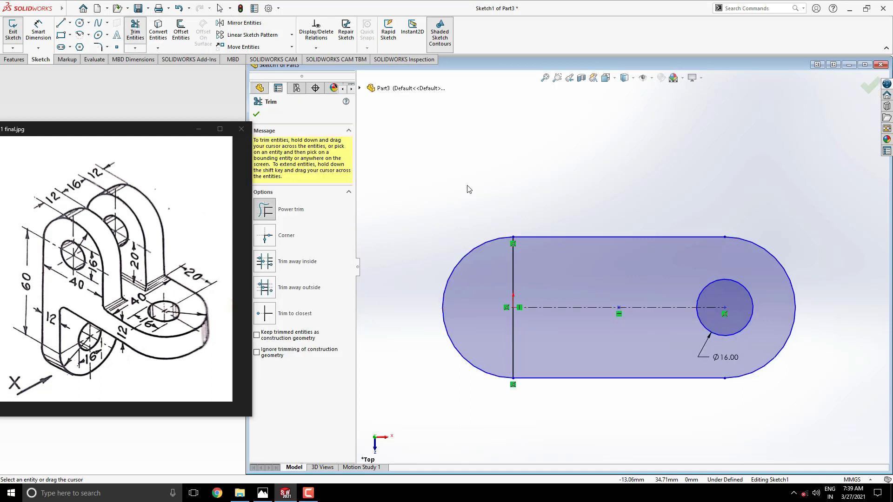
drag(468, 190, 477, 271)
scroll(619, 263, up, 2)
scroll(739, 339, down, 2)
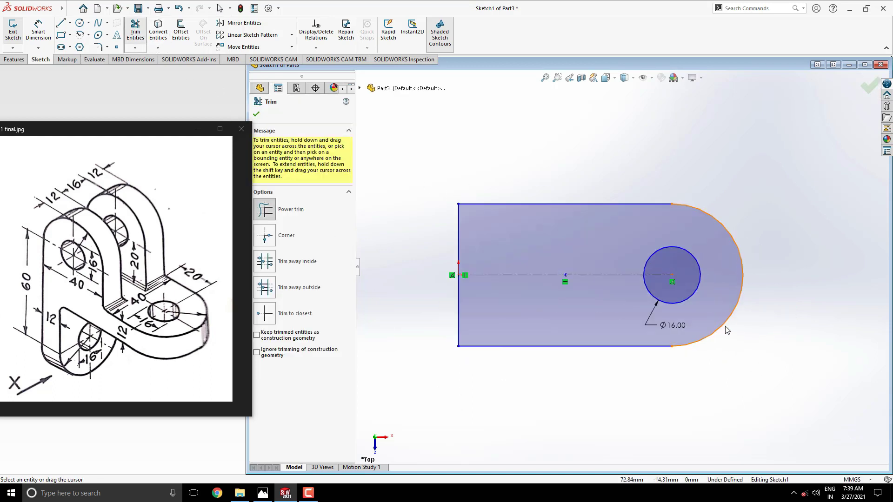
key(Escape)
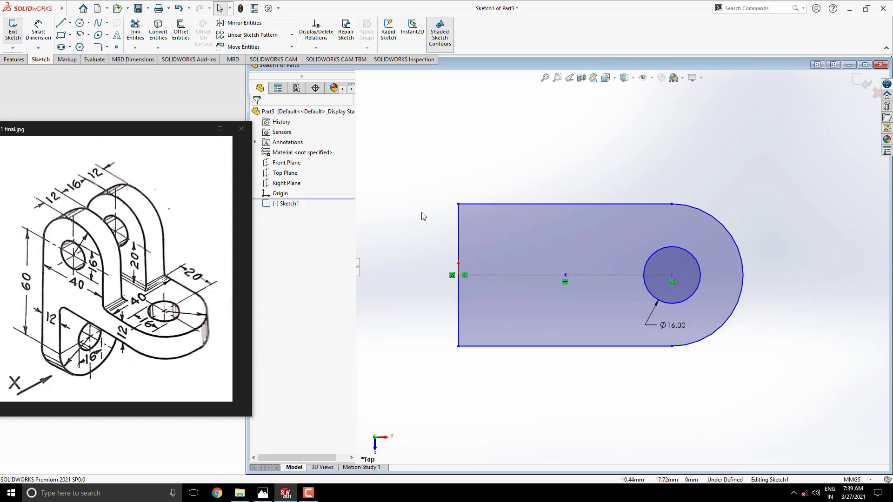
Step: Extrude the sketch profile upward 12 mm as a blind boss to form the base plate with its hole
click(14, 59)
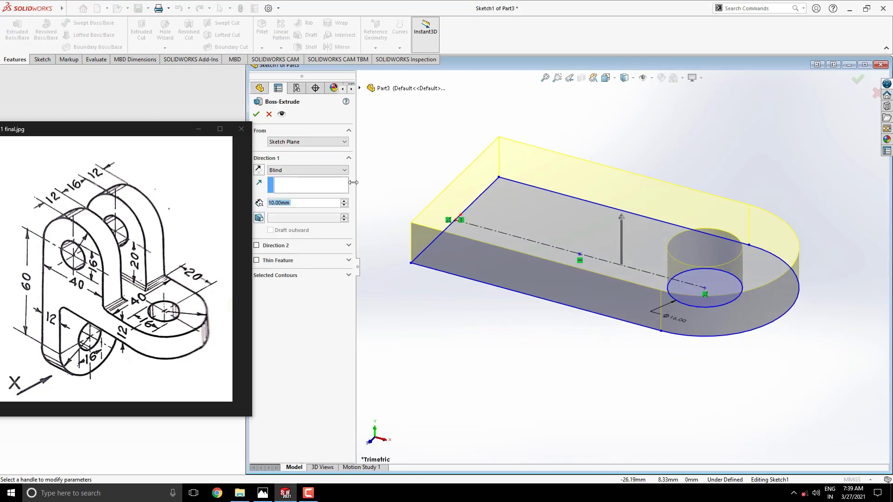
text(12)
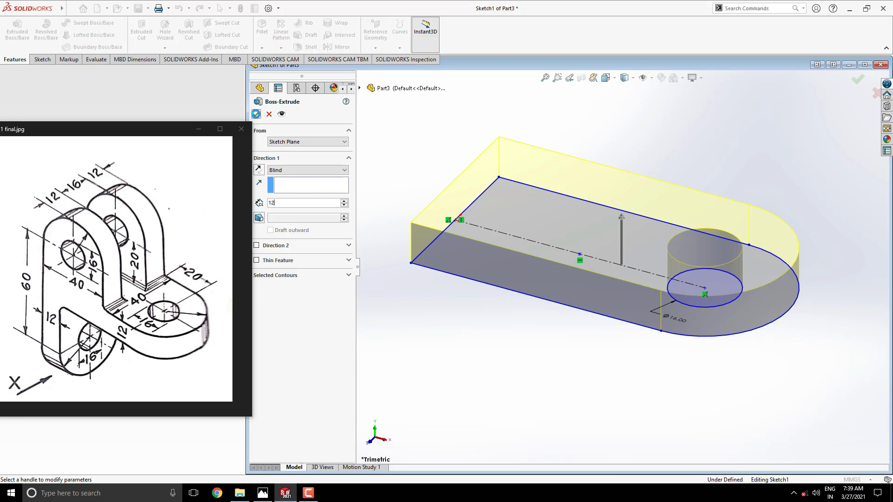
click(256, 114)
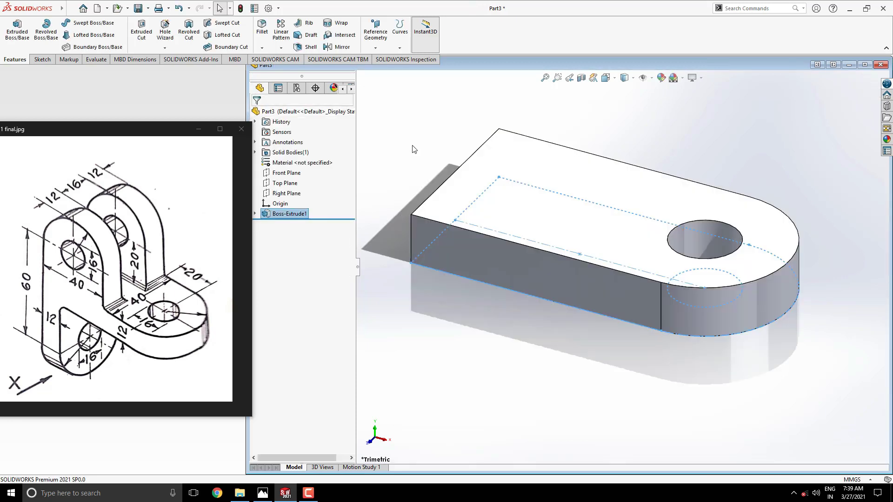
scroll(600, 179, up, 2)
scroll(608, 180, down, 2)
scroll(651, 184, up, 1)
click(651, 185)
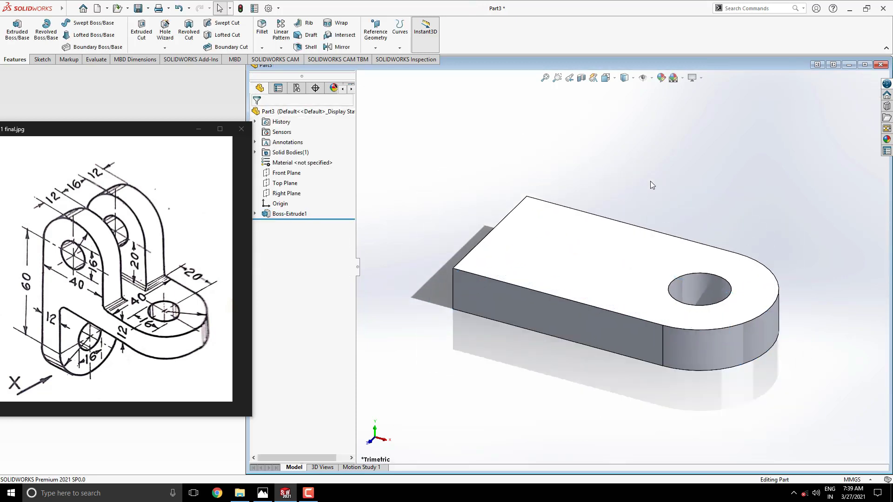
Step: On the base plate's long flat side face, sketch a vertical straight slot from the bottom edge, 12+20 mm between centres and 40 mm wide
click(500, 297)
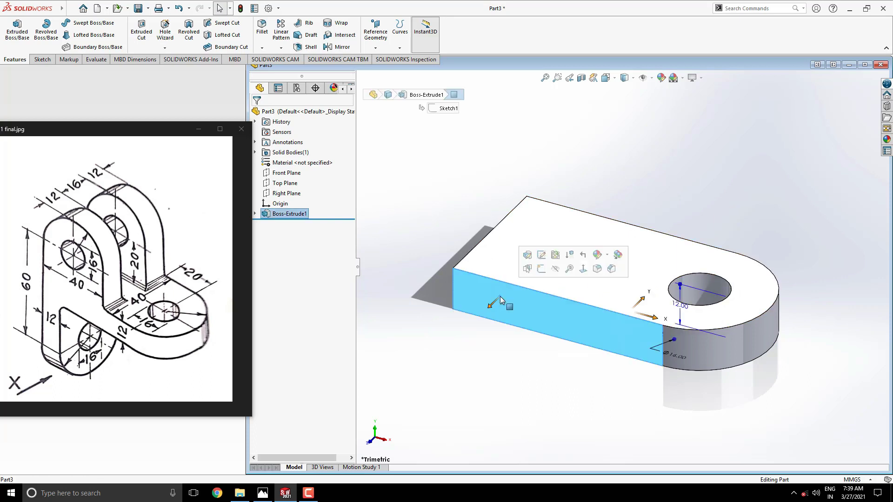
click(540, 269)
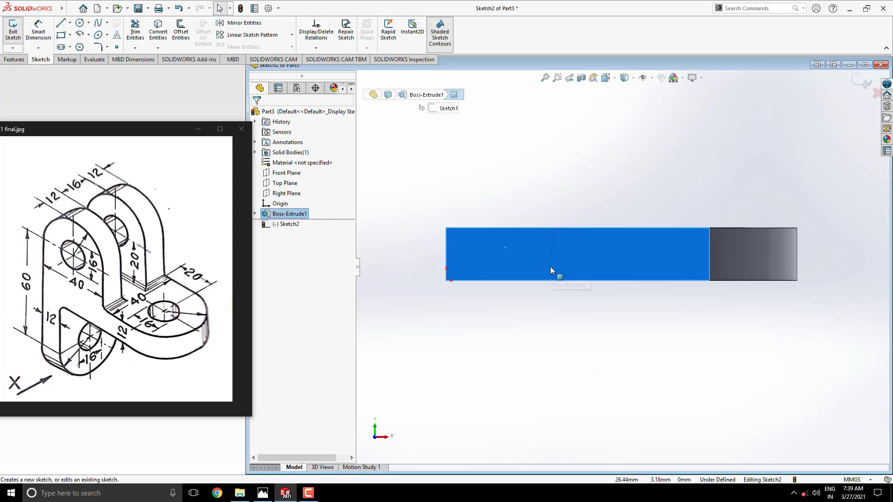
scroll(563, 184, down, 1)
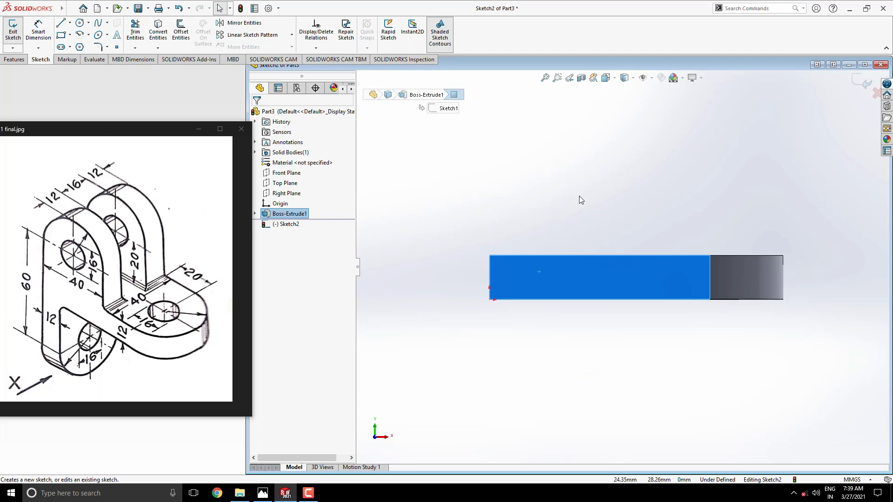
click(62, 47)
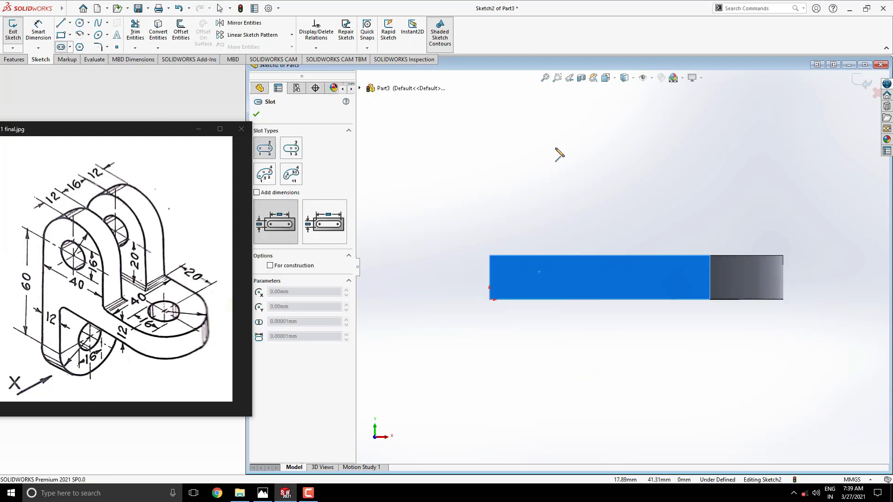
click(553, 300)
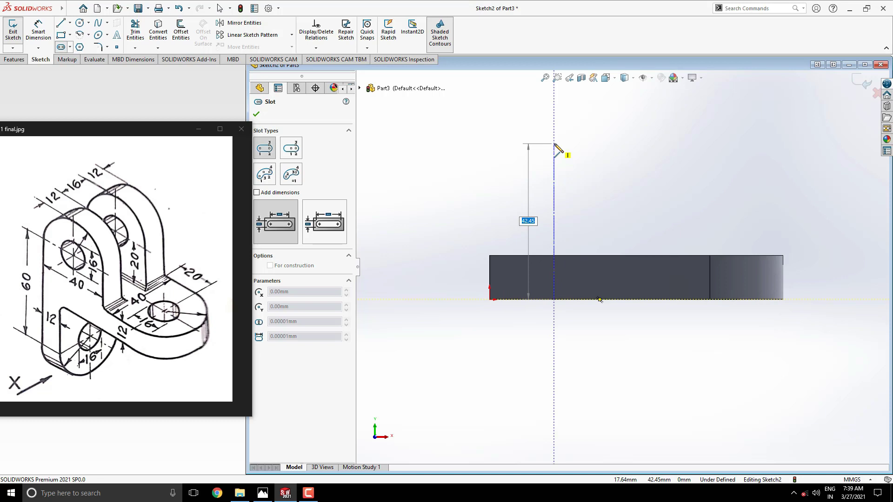
text(12+20)
key(Return)
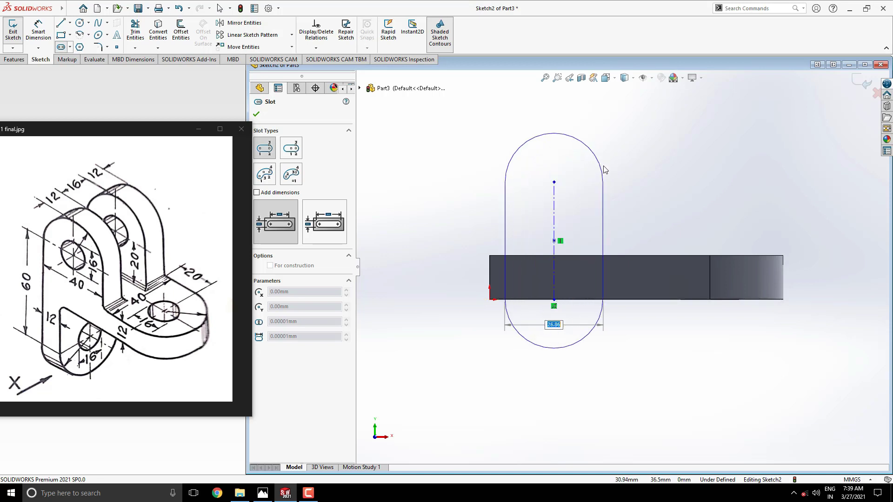
text(4)
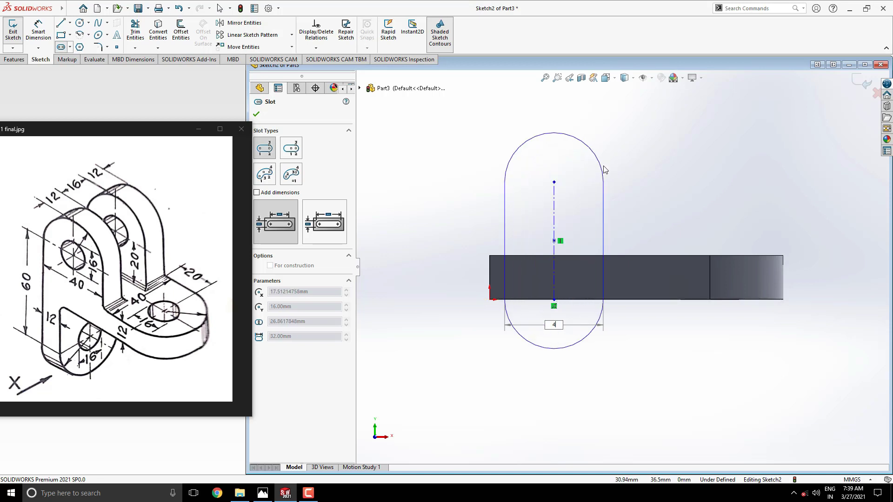
text(0)
key(Return)
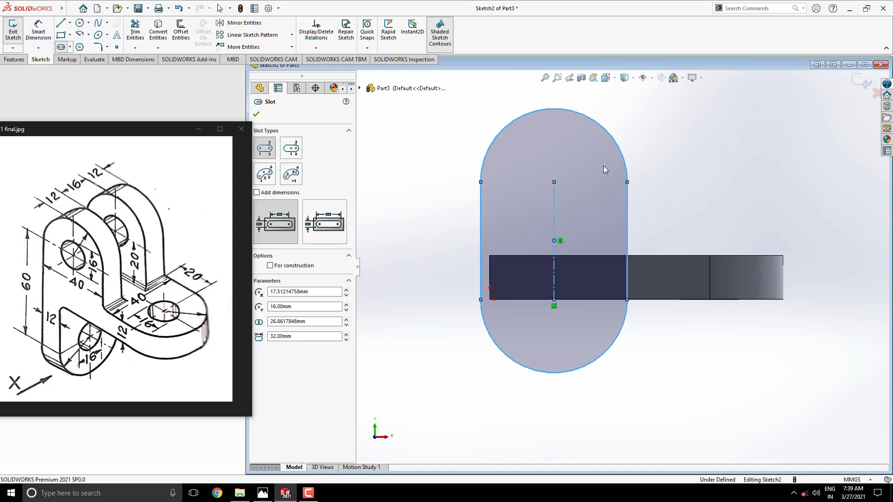
key(Escape)
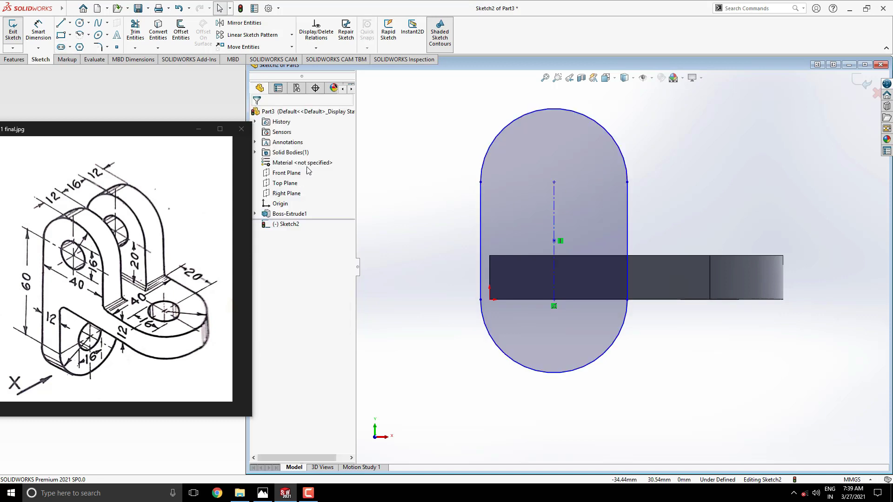
Step: Add a 16 mm diameter circle centred on the slot's upper arc centre
click(79, 23)
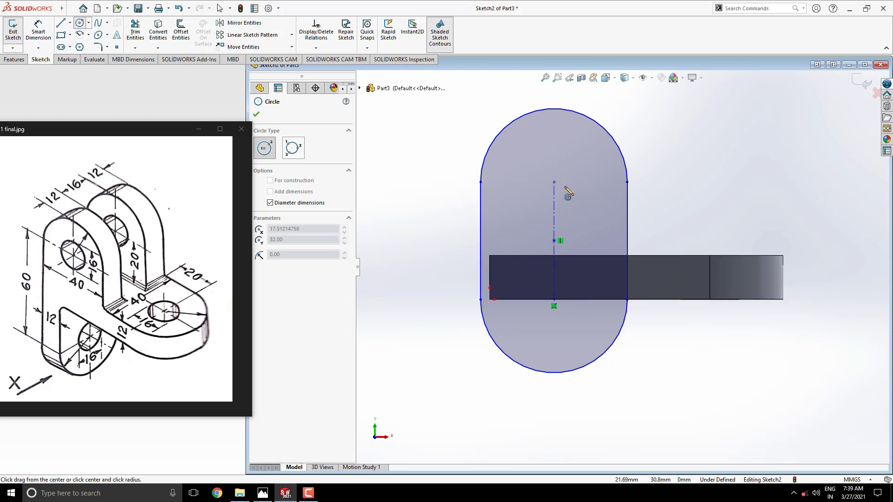
click(554, 183)
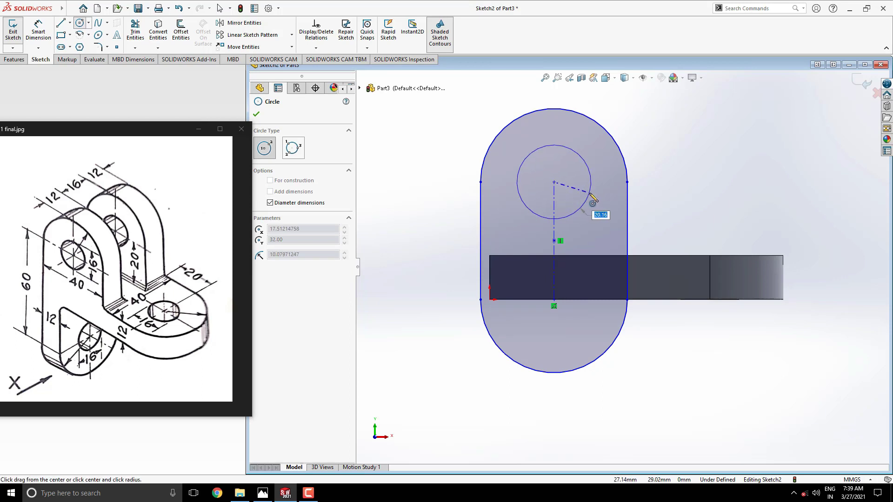
text(16)
key(Return)
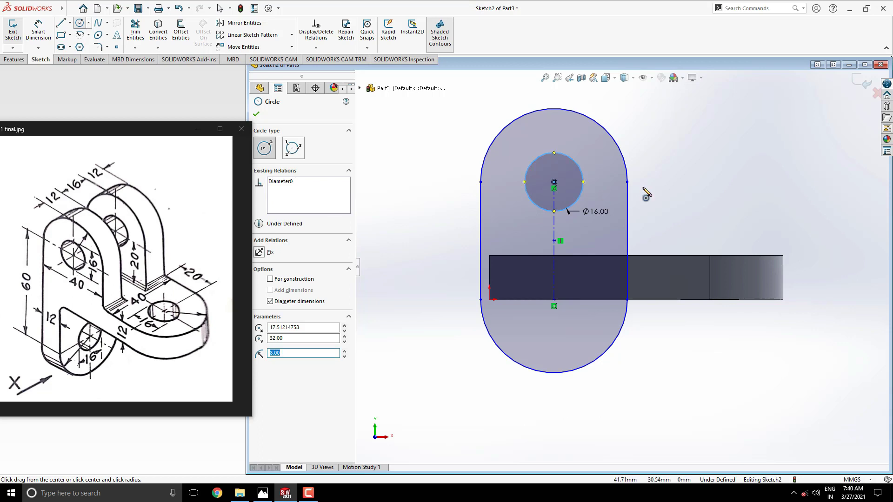
key(Escape)
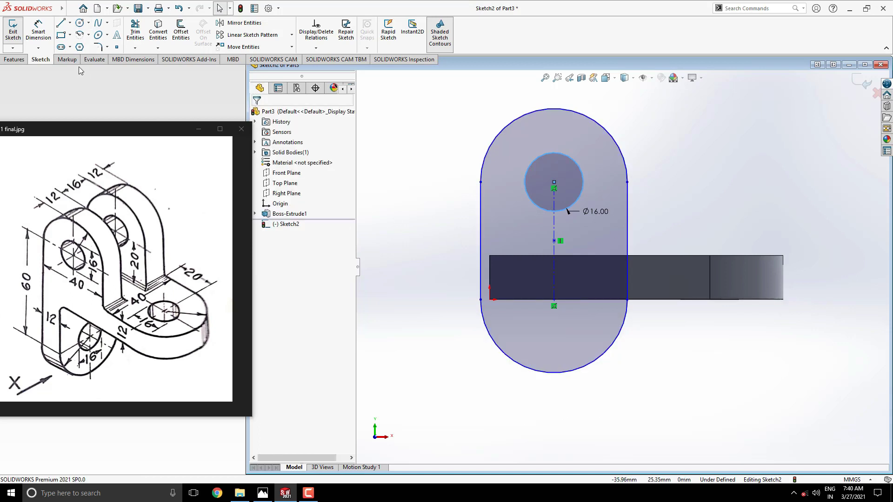
Step: Dimension the slot's centreline 20 mm from the base plate's flat end edge
click(45, 35)
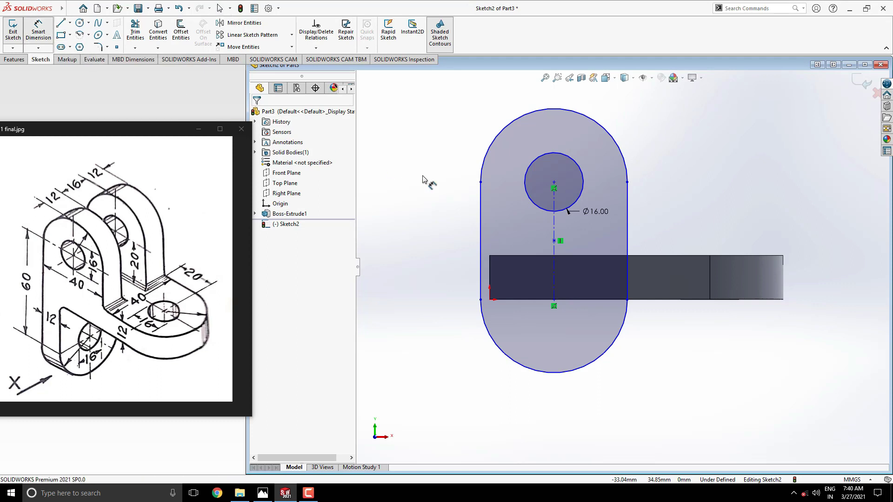
click(490, 276)
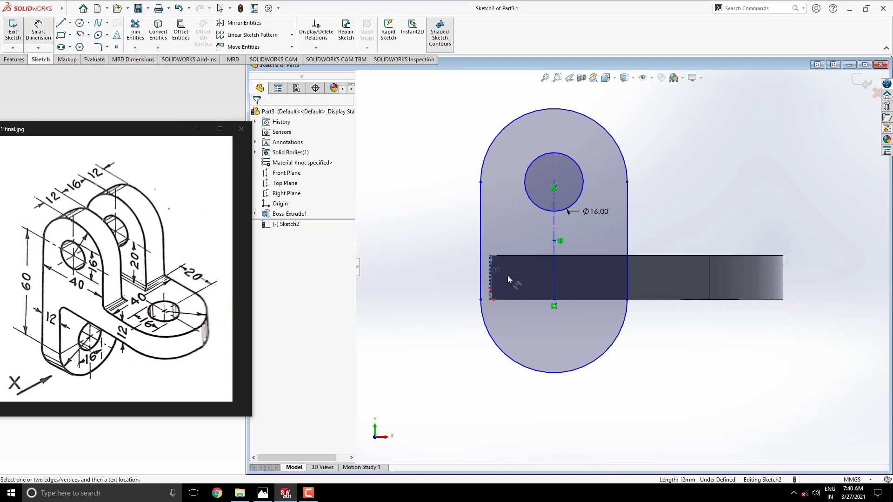
click(553, 279)
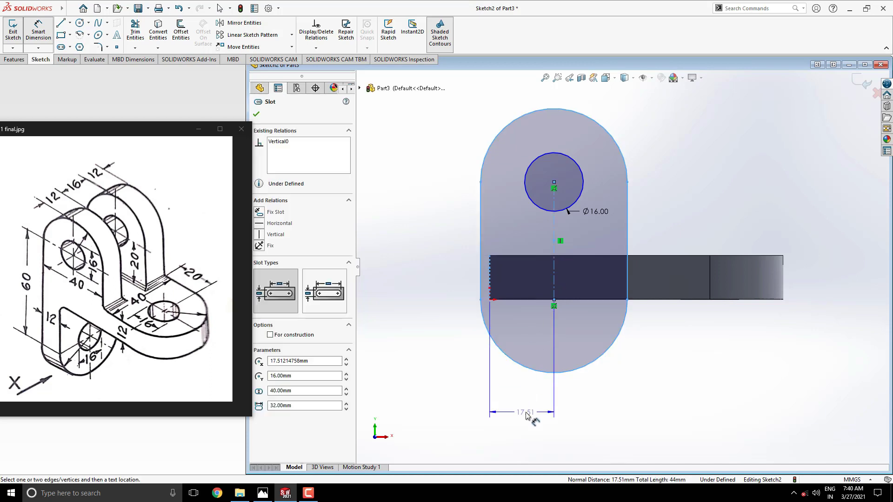
click(526, 414)
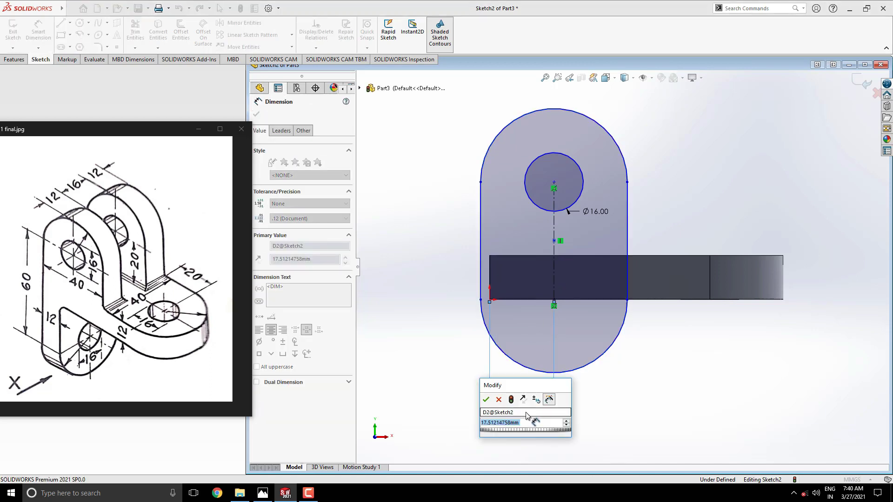
text(20)
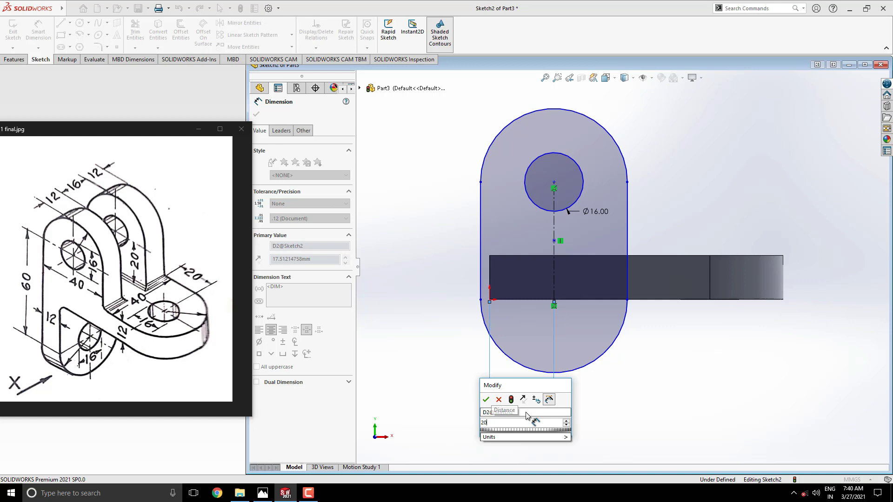
key(Return)
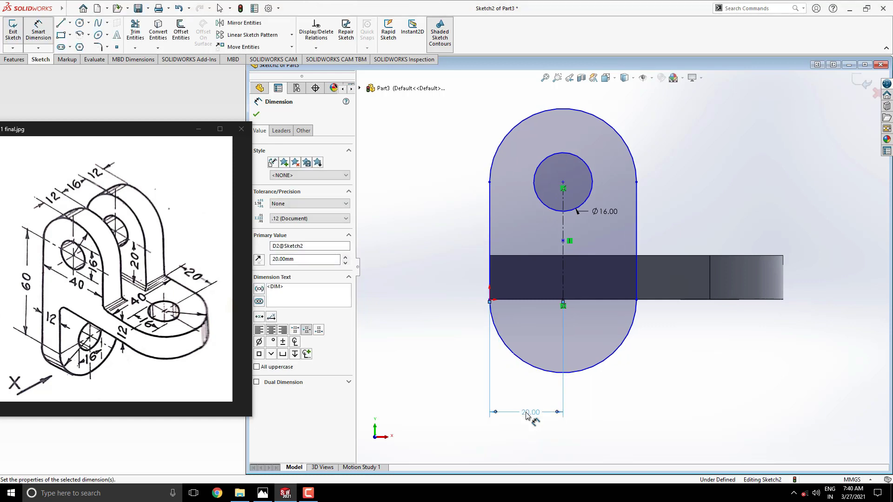
key(Escape)
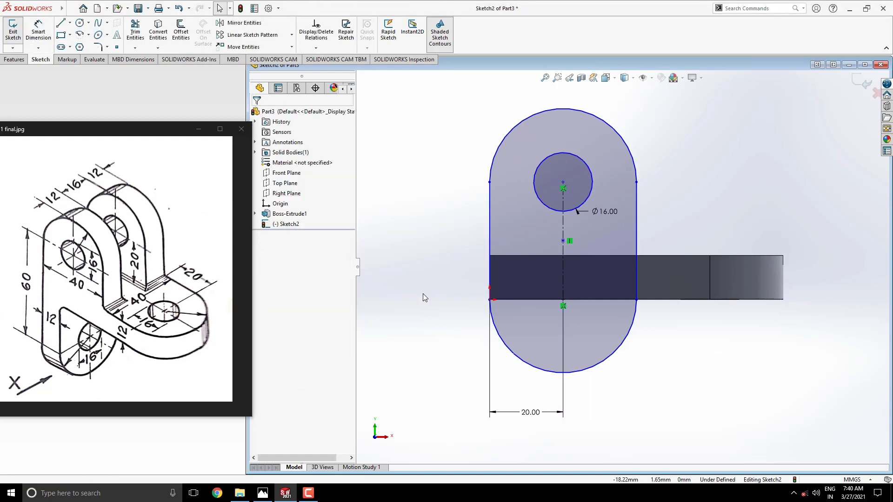
Step: Draw a horizontal line from the origin across the slot along the plate's bottom edge, and trim away the rounded end below it
click(64, 23)
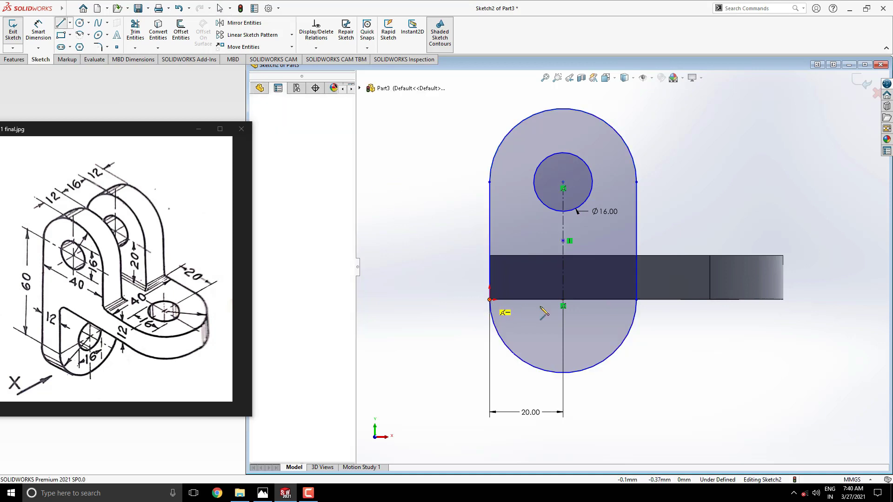
drag(489, 300, 636, 299)
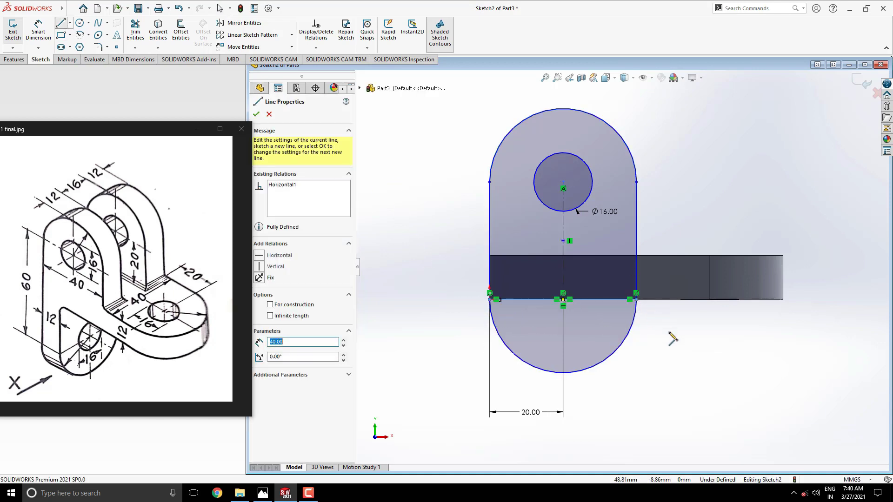
key(Escape)
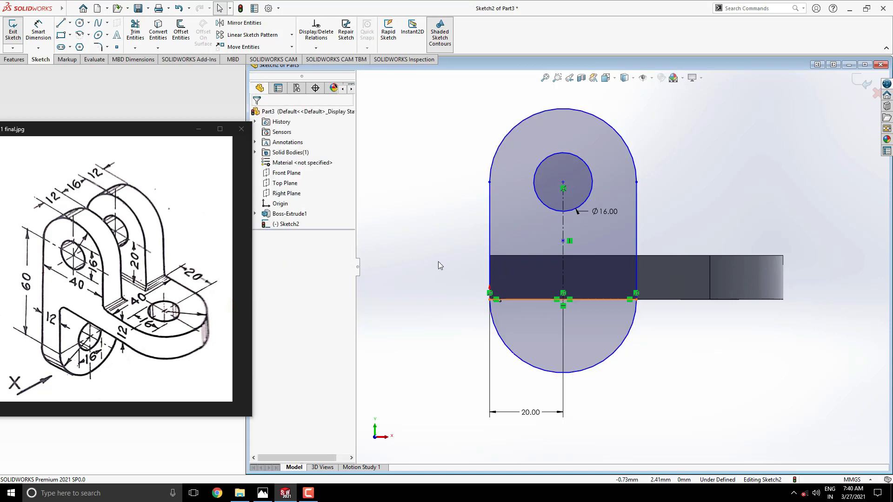
click(133, 39)
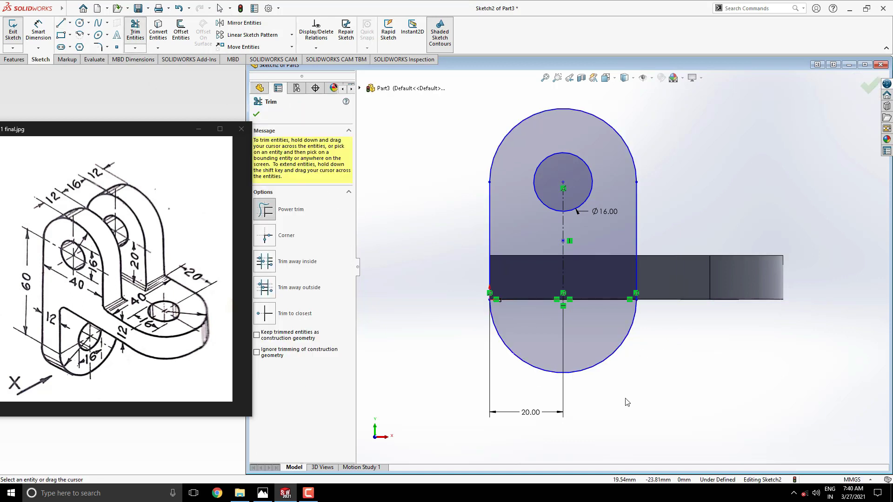
drag(628, 361, 596, 346)
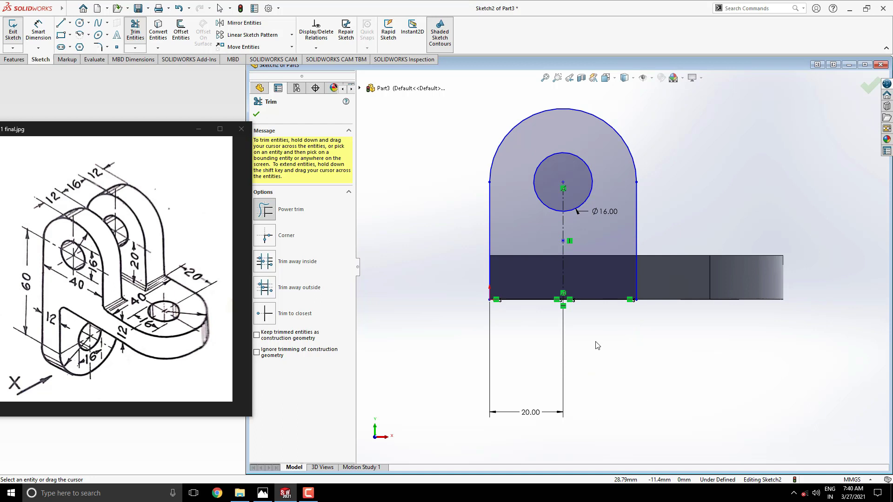
key(Escape)
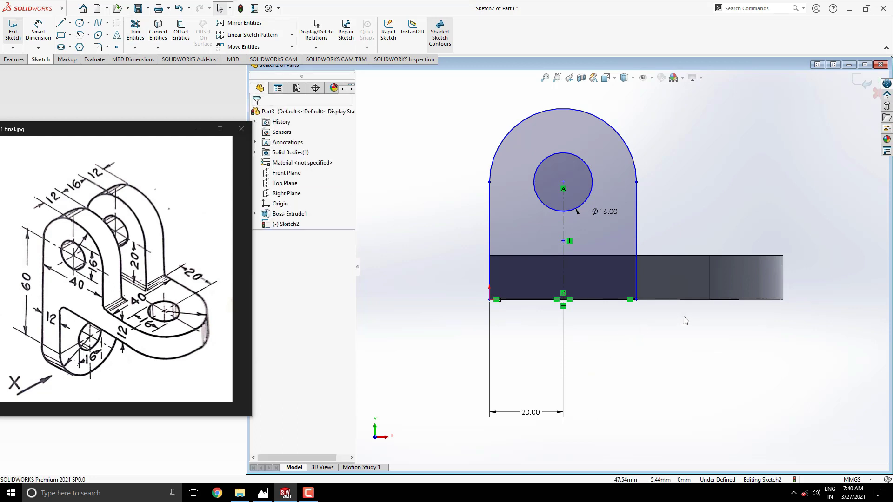
Step: Extrude the lug profile 12 mm as a blind boss, reversed inward over the base plate and merged with it
middle_drag(687, 321, 573, 347)
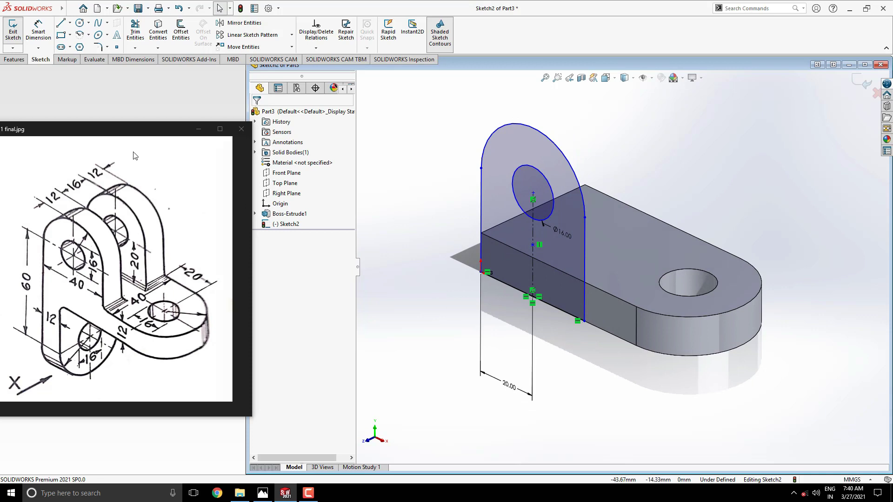
click(14, 60)
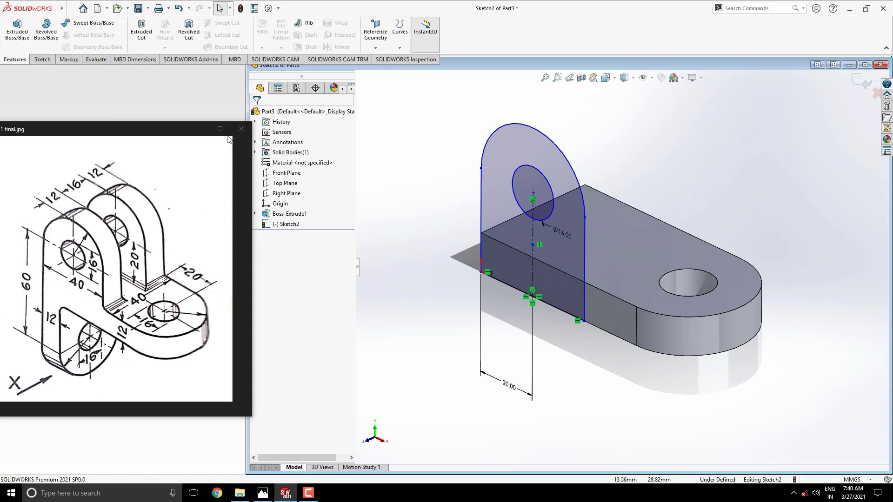
click(18, 28)
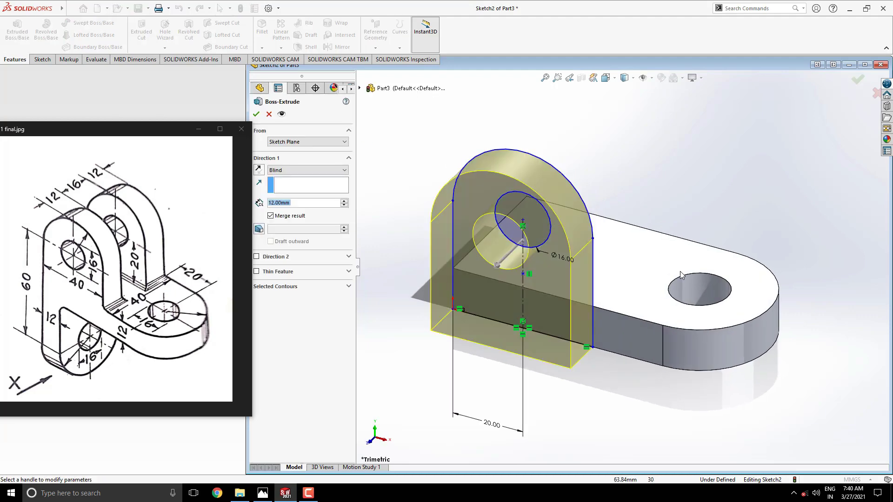
middle_drag(679, 272, 644, 286)
click(259, 170)
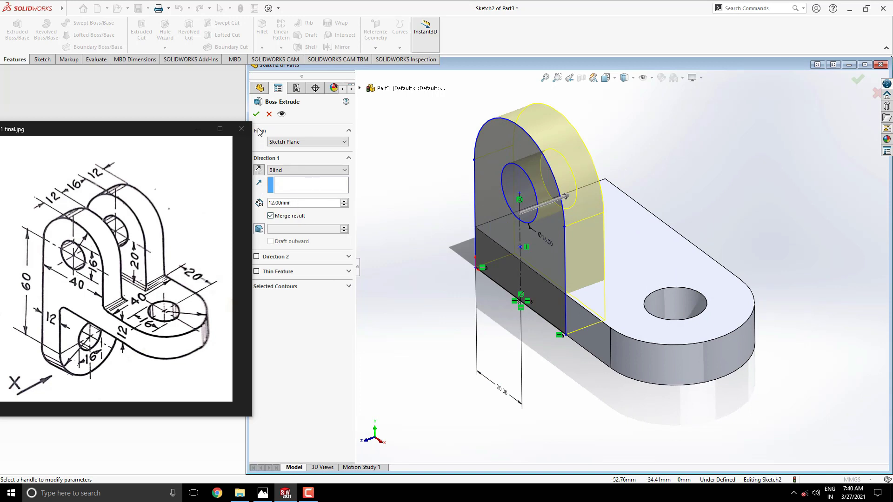
click(257, 114)
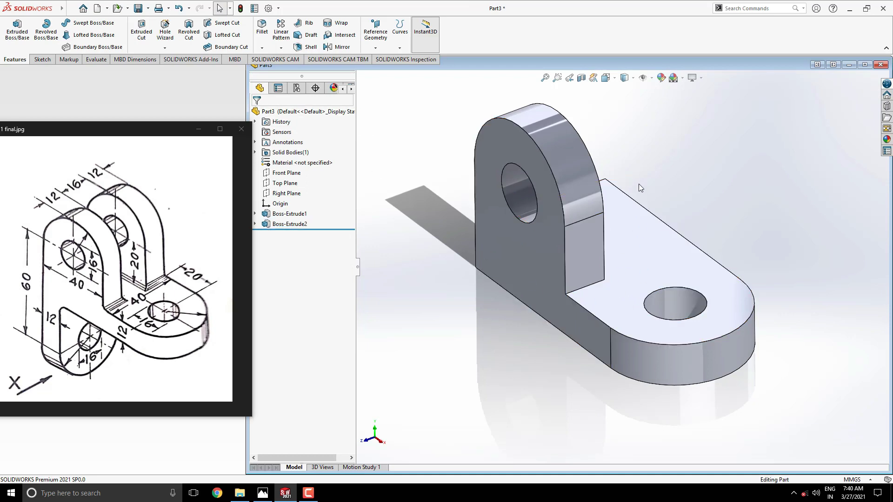
Step: Mirror the upright lug boss about the Front Plane to create the second lug
ctrl+middle_drag(638, 184, 633, 211)
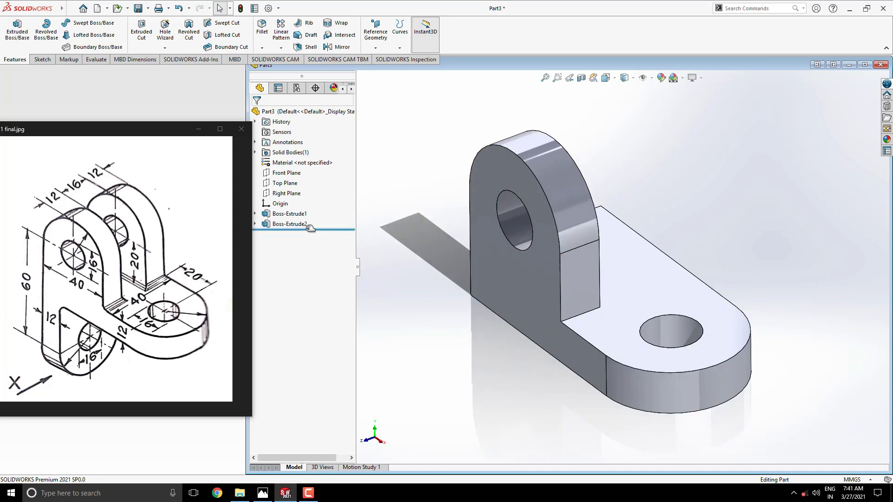
click(294, 224)
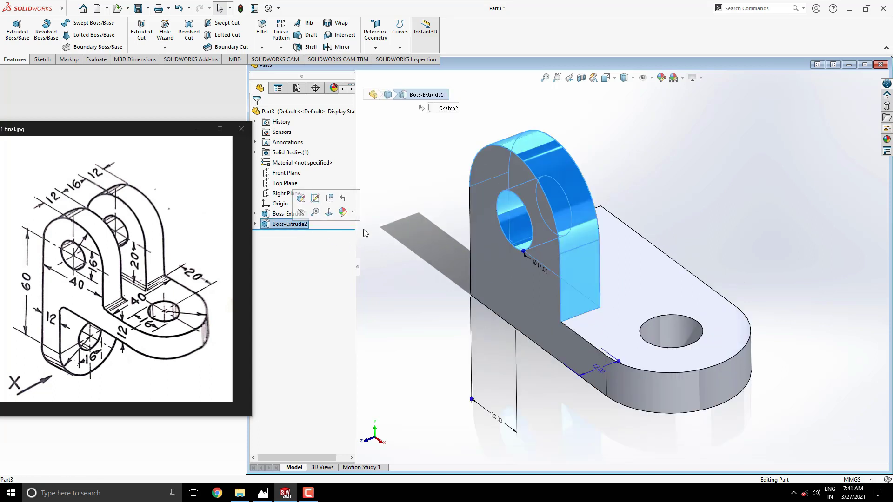
click(334, 50)
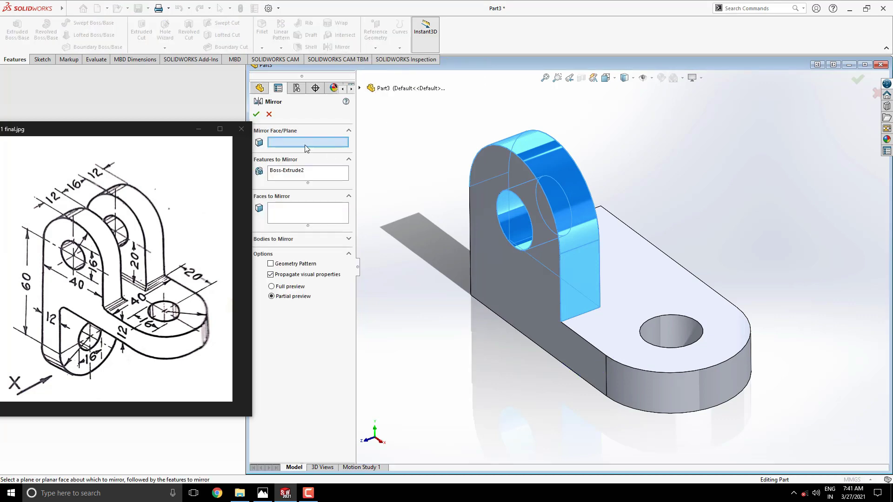
click(359, 88)
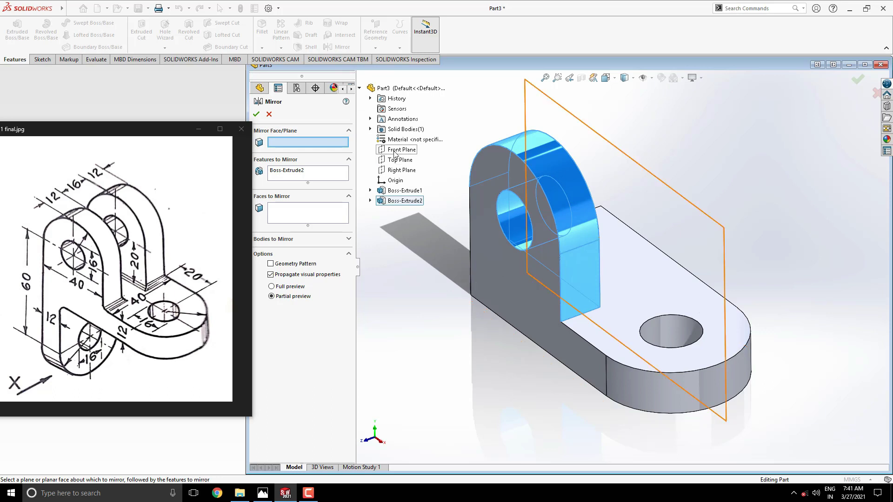
click(394, 150)
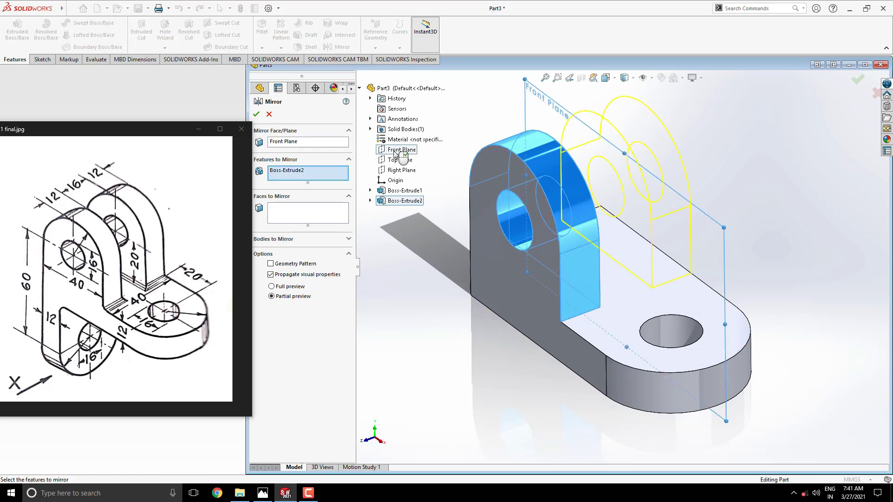
click(256, 115)
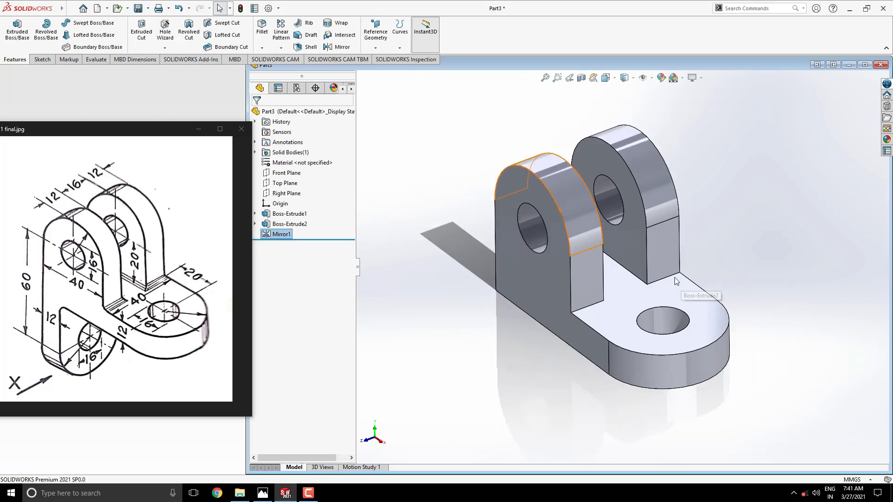
Step: Sketch a vertical straight slot on the bracket's flat end face, running 40 mm (60-20) down from the plate's top edge midpoint, 40 mm wide
middle_drag(675, 281, 702, 268)
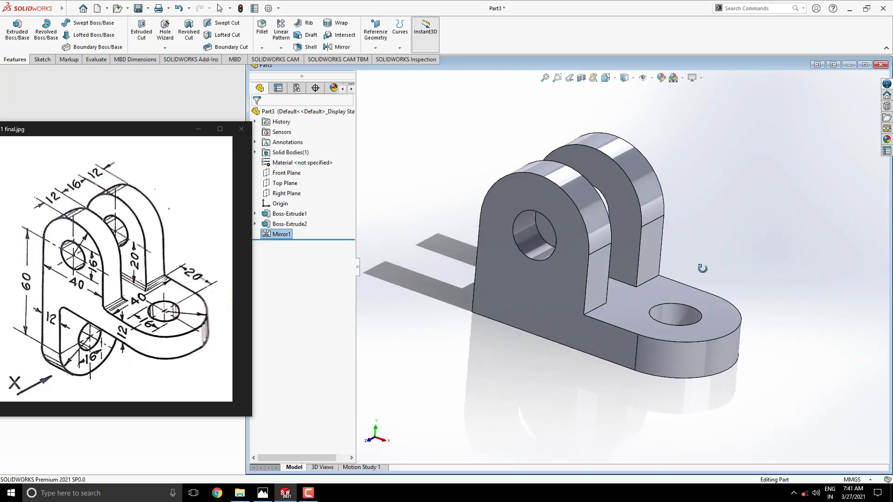
middle_drag(506, 341, 589, 315)
click(589, 315)
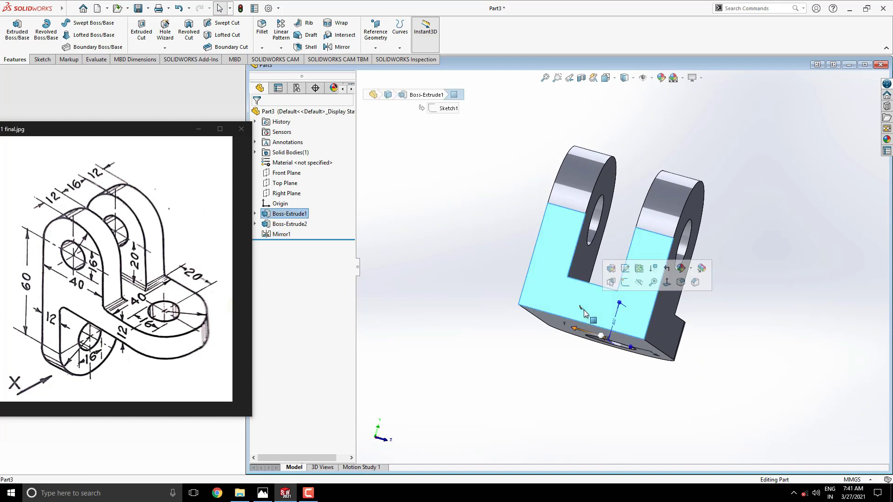
click(624, 287)
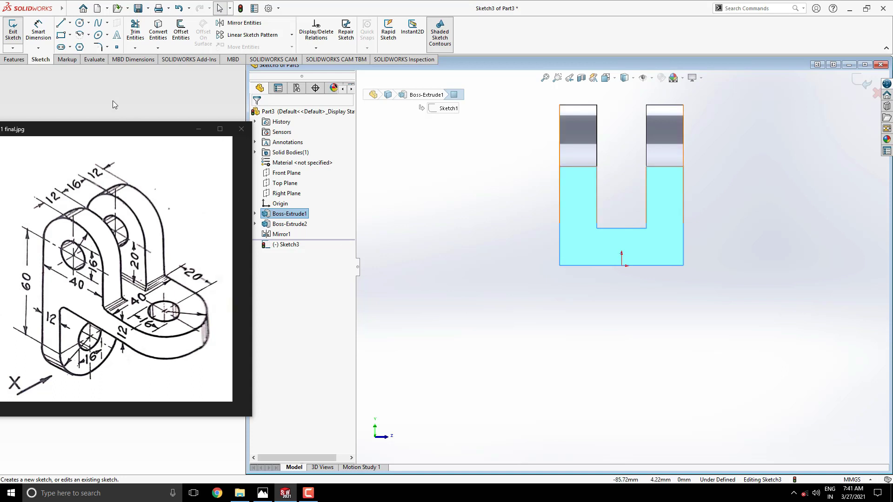
click(60, 47)
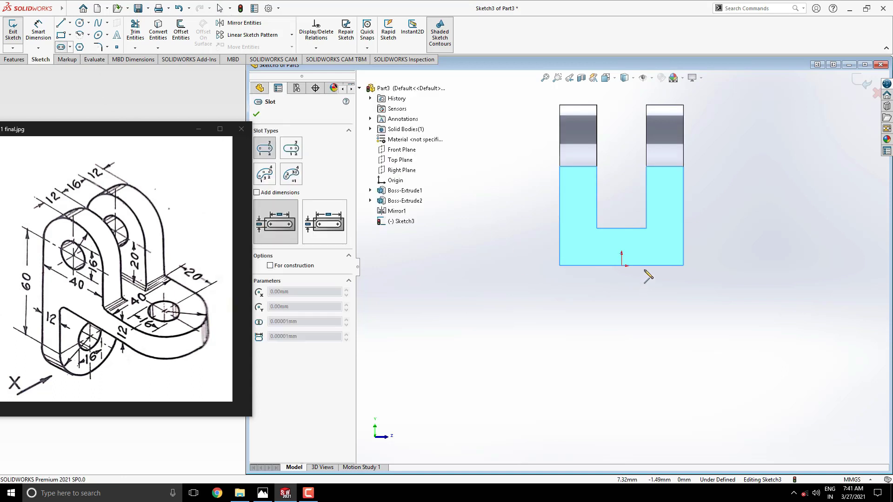
click(621, 228)
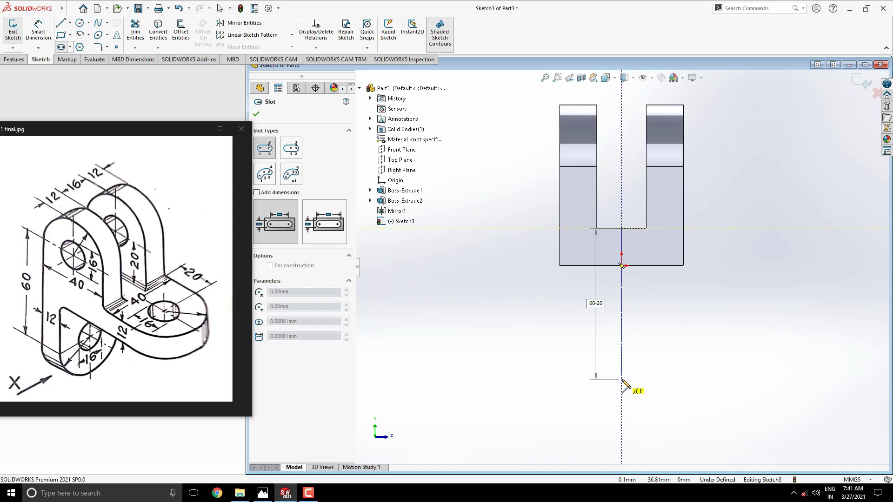
key(Return)
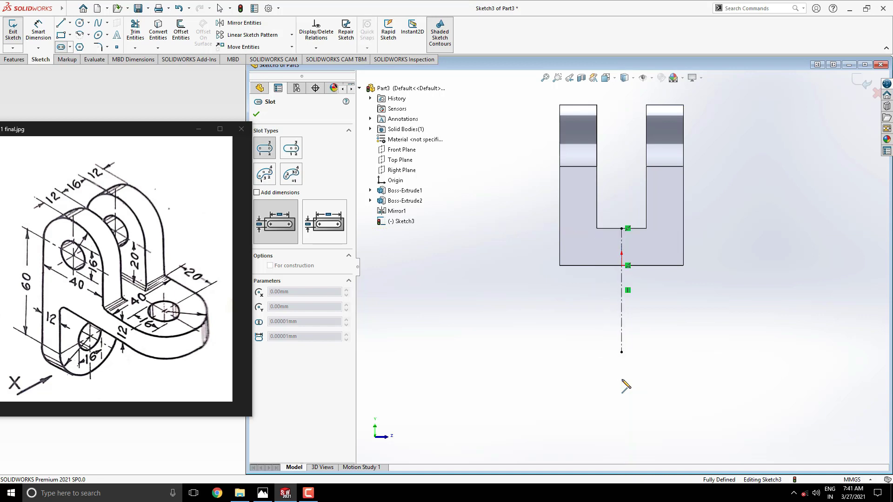
click(621, 352)
click(621, 228)
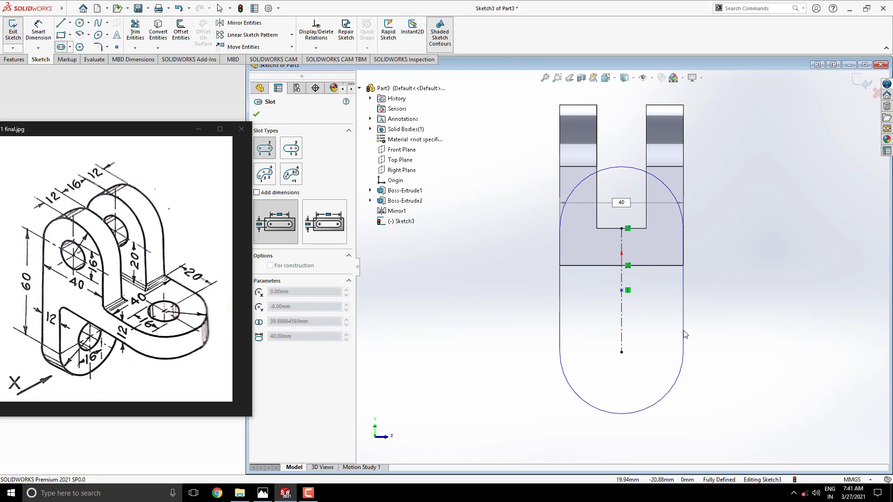
key(Return)
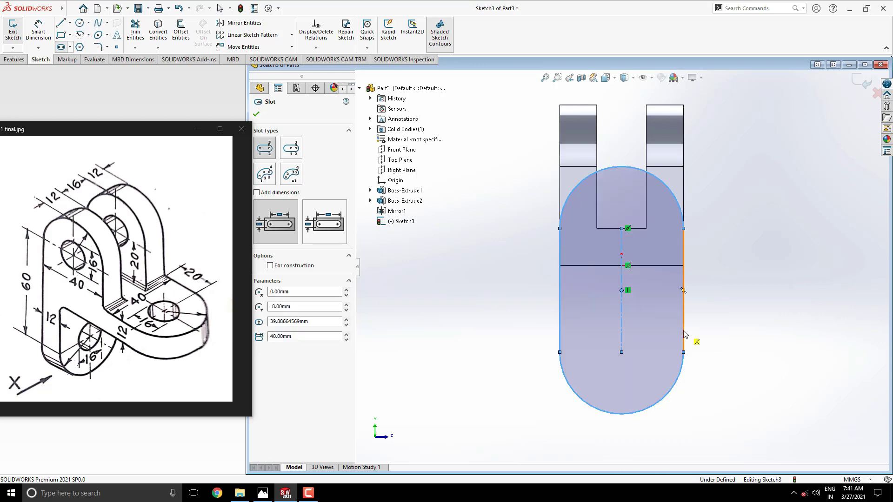
key(Escape)
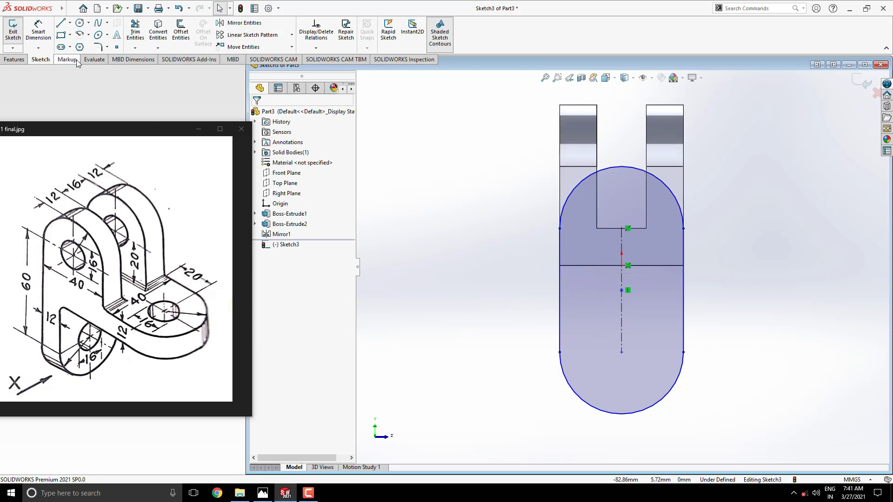
Step: Add a 16 mm diameter circle centred on the slot's lower arc centre
click(80, 24)
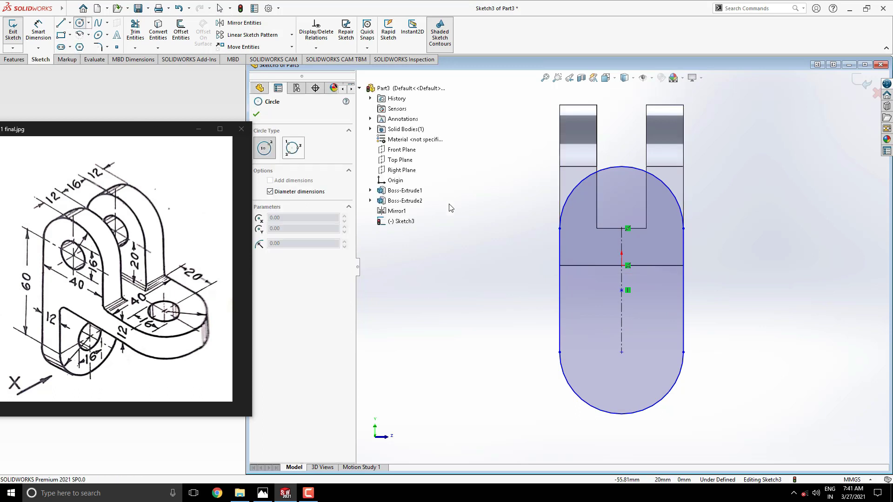
click(622, 352)
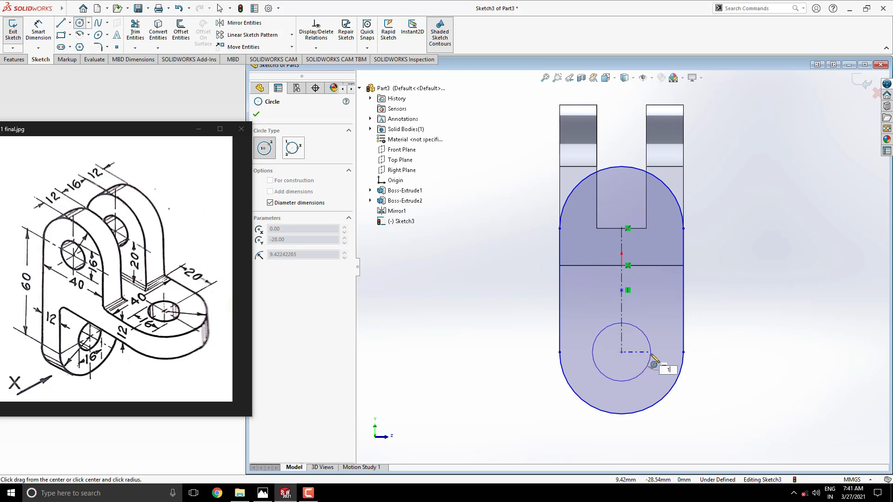
text(16)
key(Return)
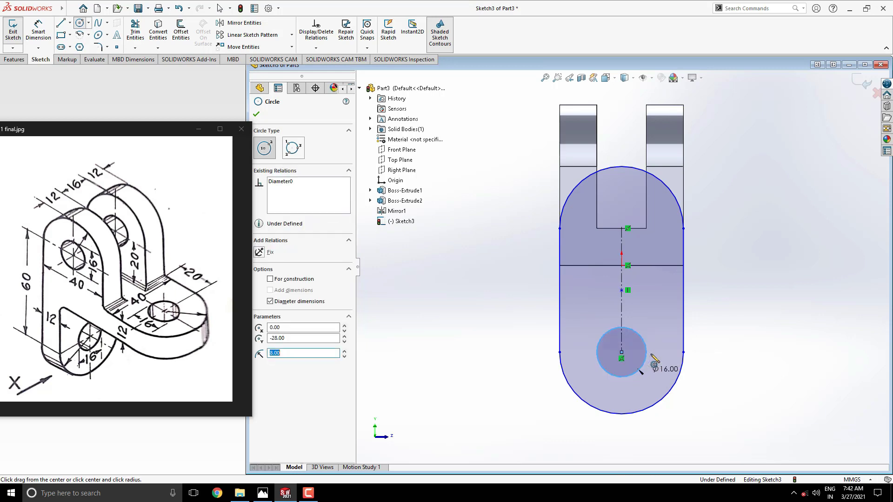
key(Escape)
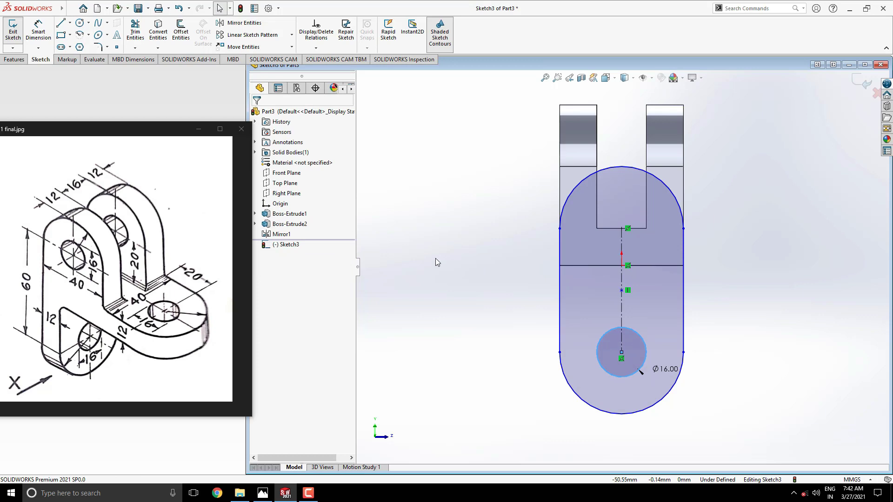
Step: Draw a horizontal line across the slot between its upper arc endpoints and trim away the rounded end above it
click(62, 23)
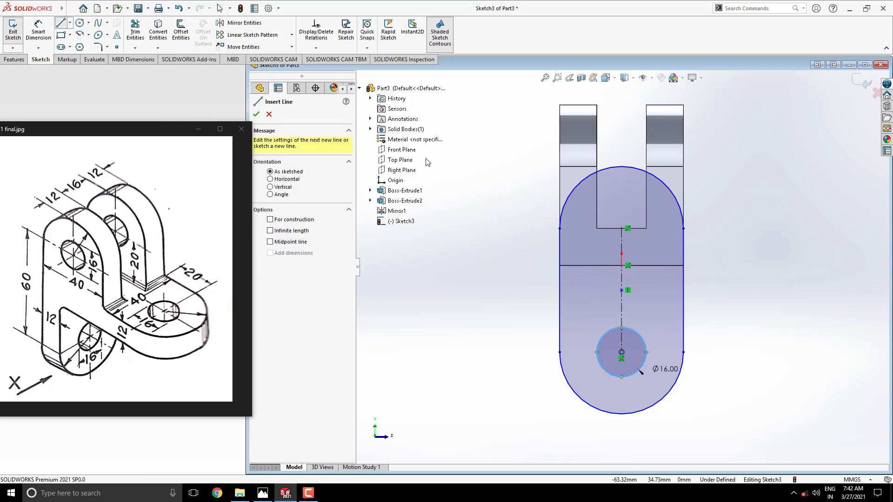
drag(559, 228, 683, 228)
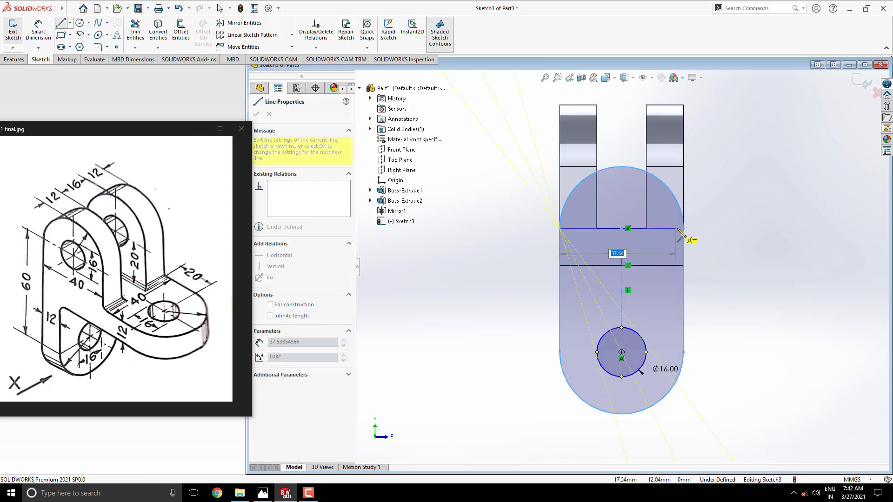
key(Escape)
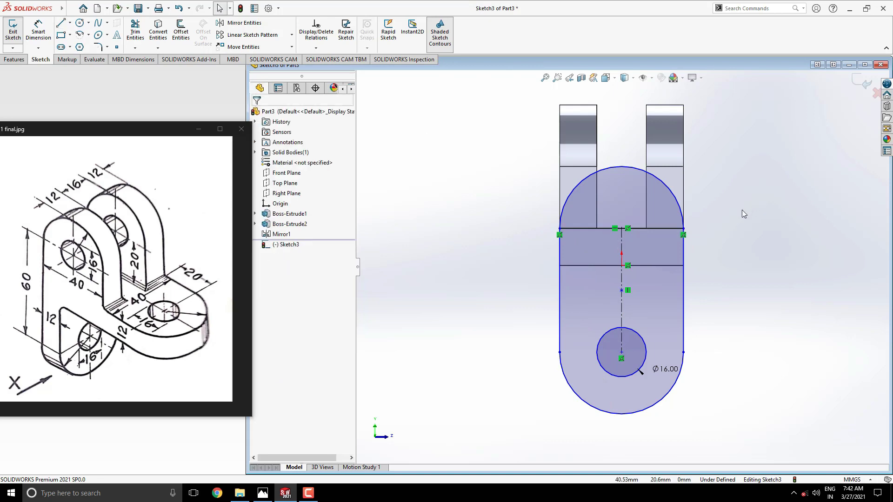
click(135, 34)
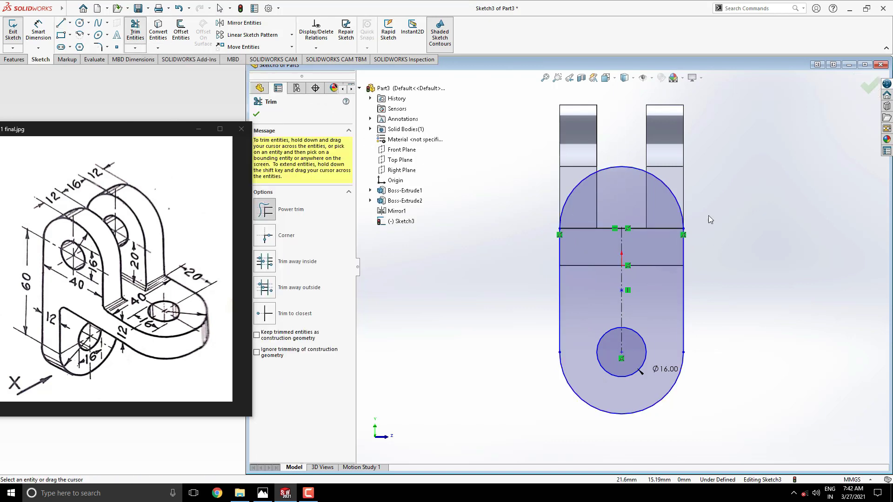
drag(682, 206, 673, 203)
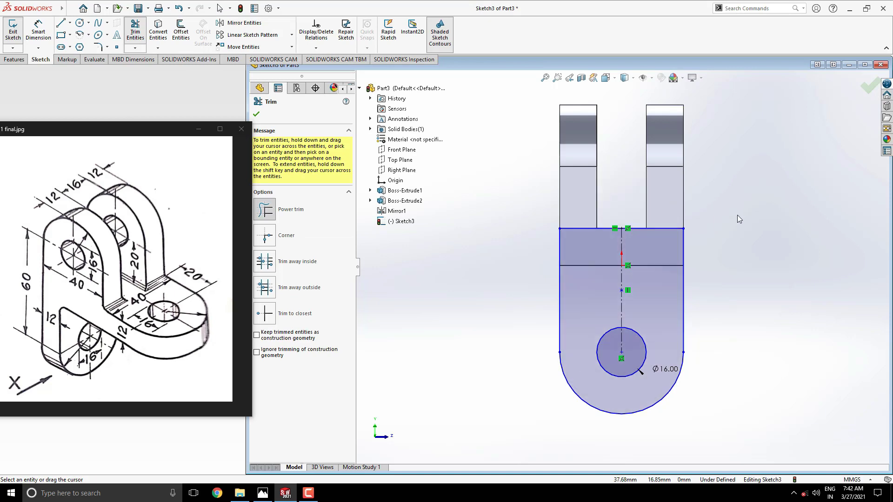
mouse_move(737, 215)
middle_down()
mouse_move(708, 208)
mouse_move(539, 262)
middle_up()
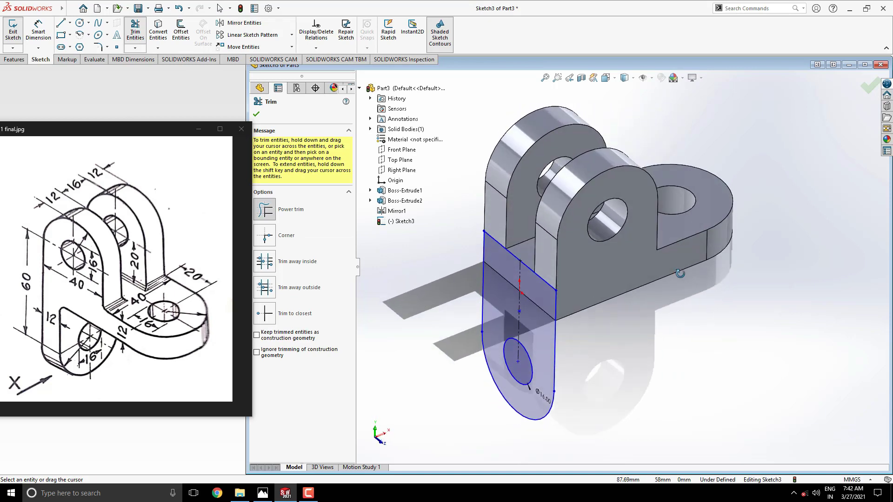
key(Escape)
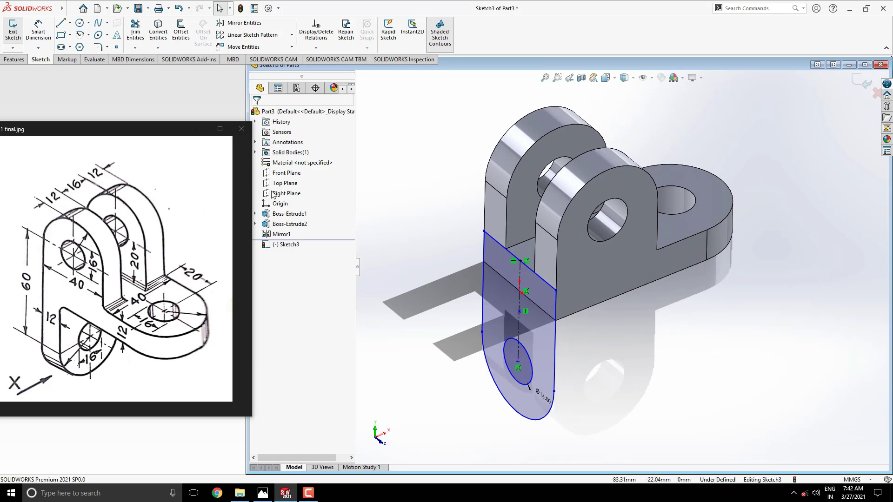
Step: Extrude the hanging lug profile as a 12 mm blind boss, reversed inward under the base plate and merged with it
click(14, 60)
click(18, 34)
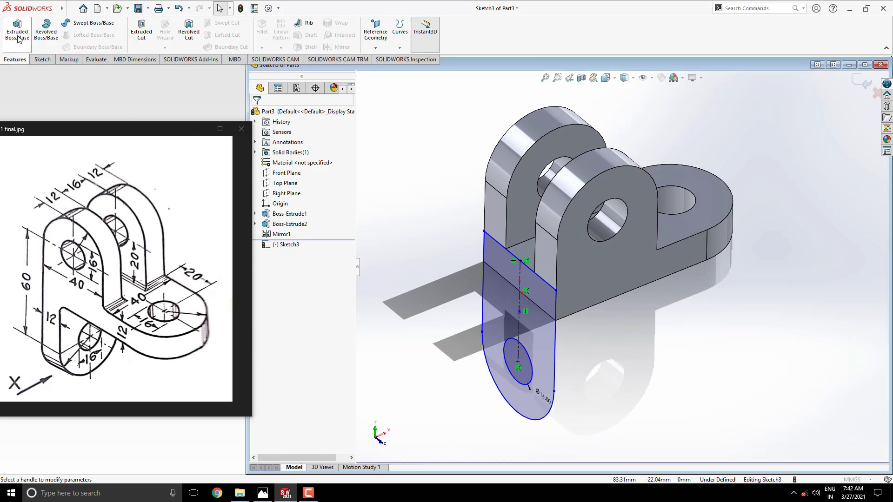
middle_drag(526, 242, 609, 296)
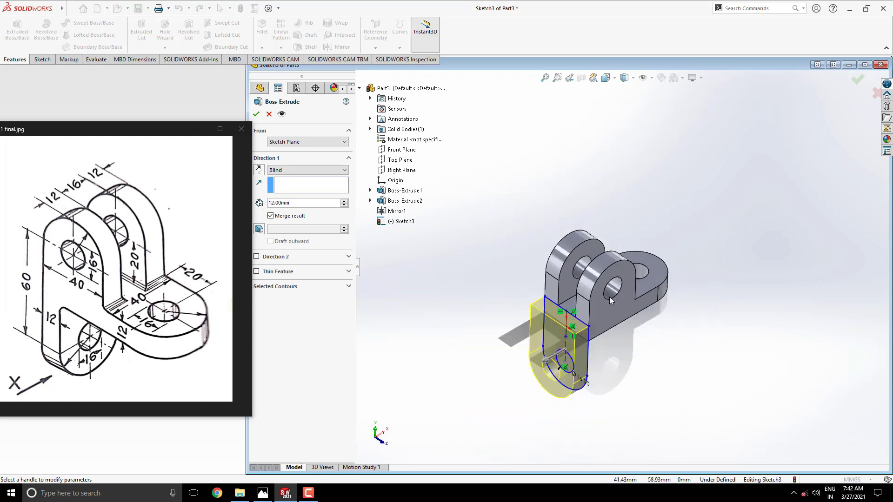
scroll(610, 347, down, 2)
middle_drag(610, 347, 602, 333)
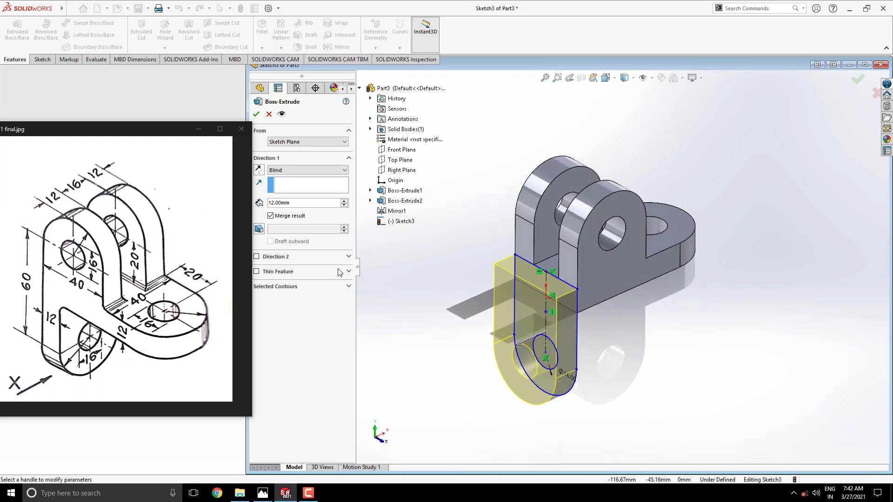
click(258, 170)
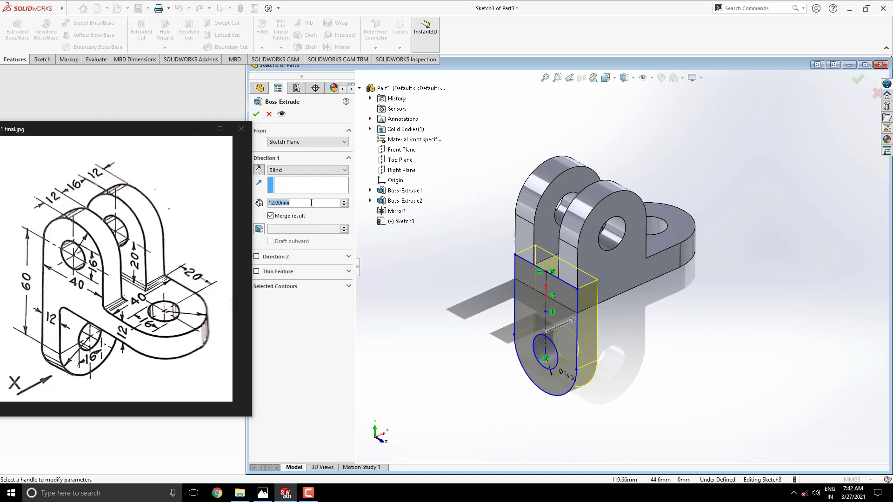
click(256, 114)
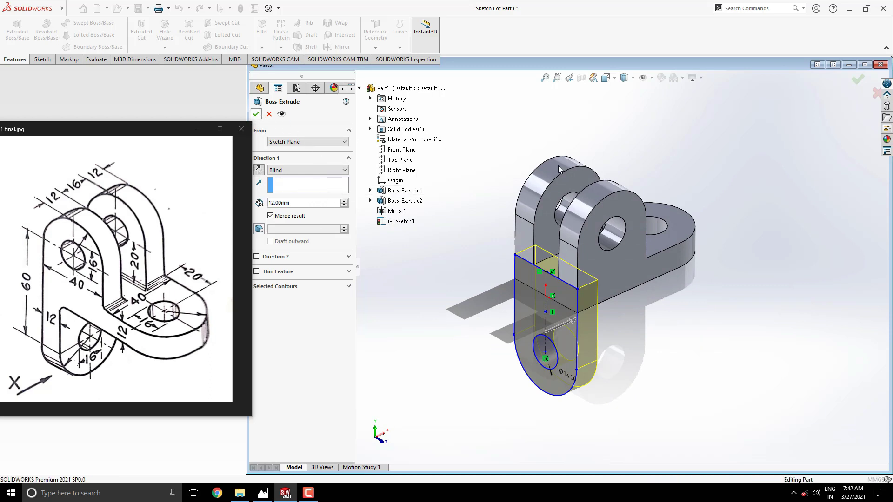
click(649, 159)
Step: Set up a symmetric 3 mm fillet on the four inner edges where the two upright lugs meet the base plate
middle_drag(649, 160, 687, 223)
scroll(692, 219, down, 3)
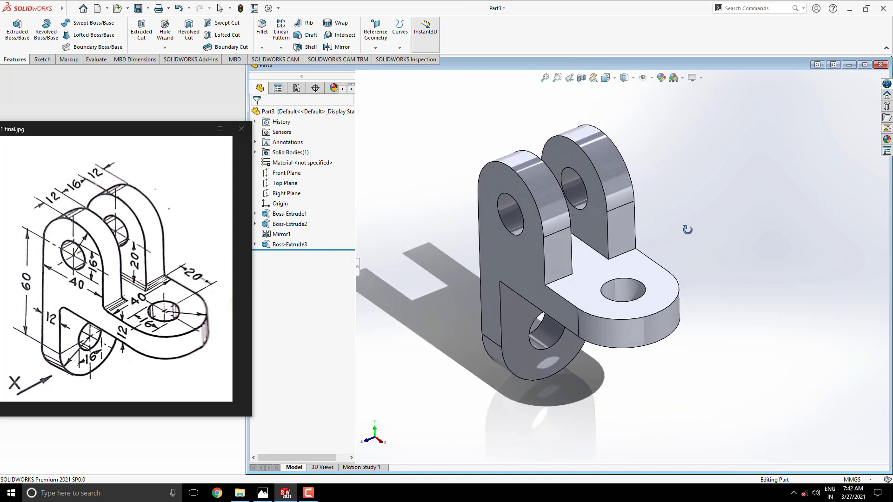
click(262, 32)
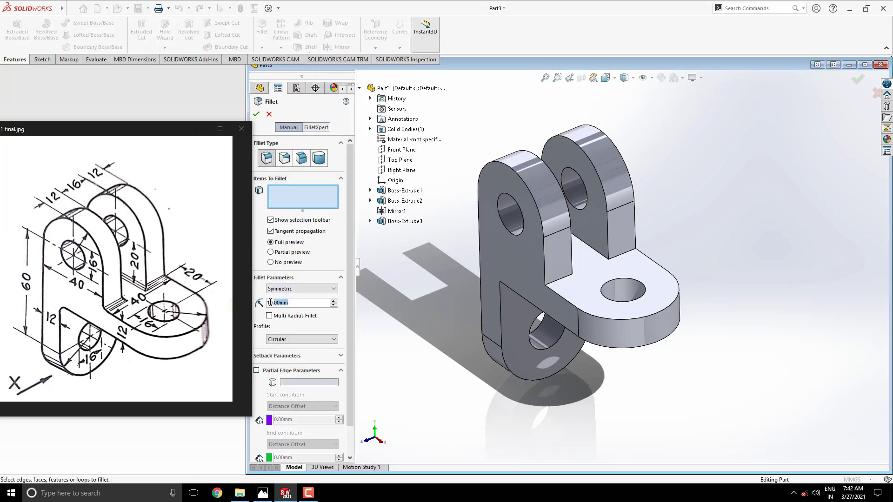
text(3)
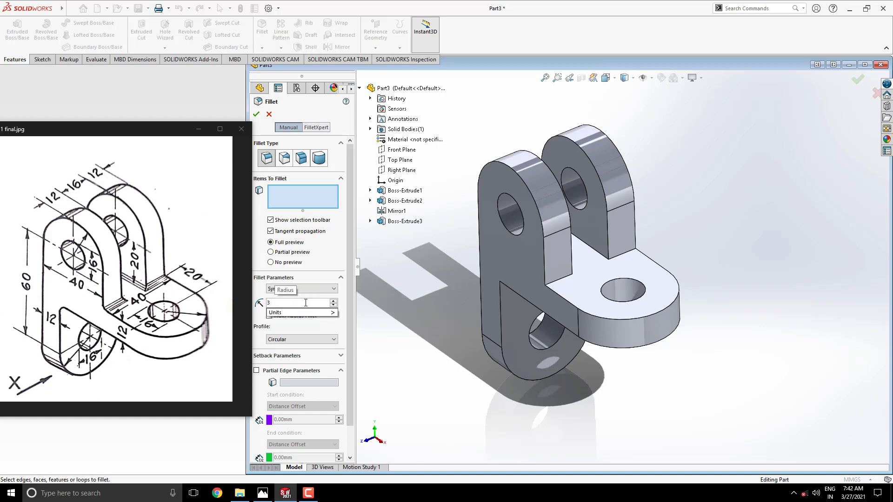
key(Return)
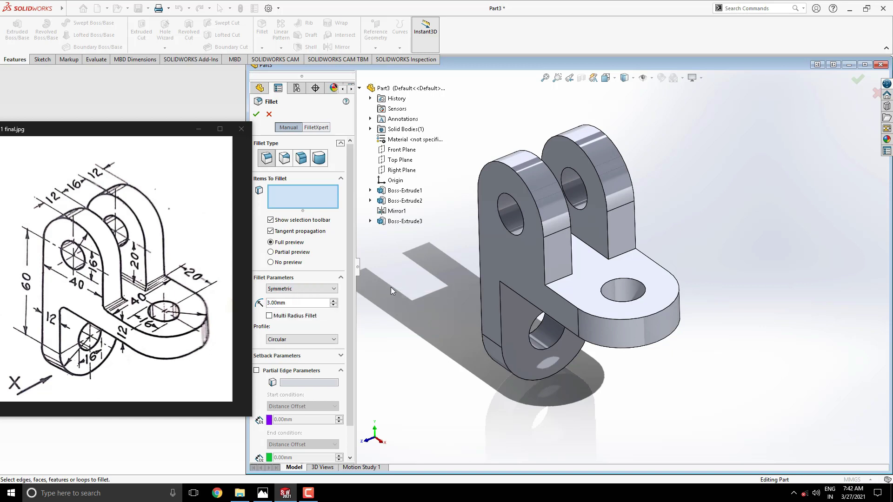
click(563, 281)
scroll(616, 277, down, 1)
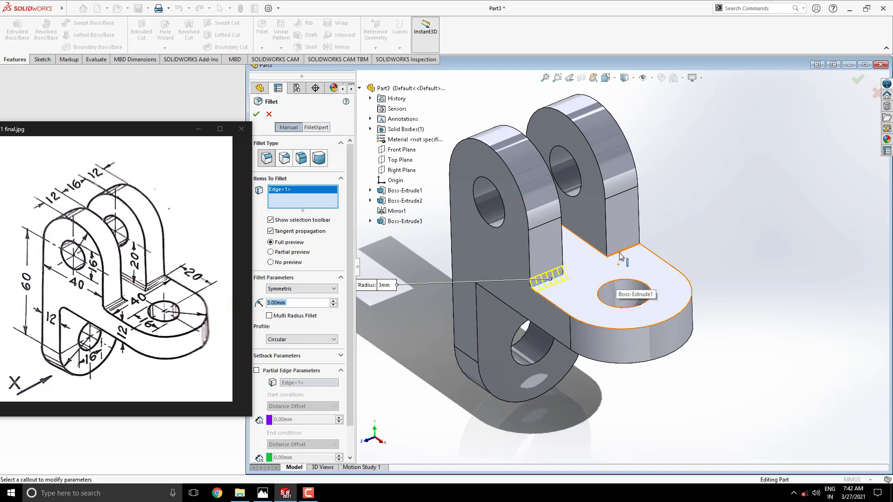
click(621, 255)
click(593, 249)
middle_drag(593, 249, 604, 264)
click(557, 260)
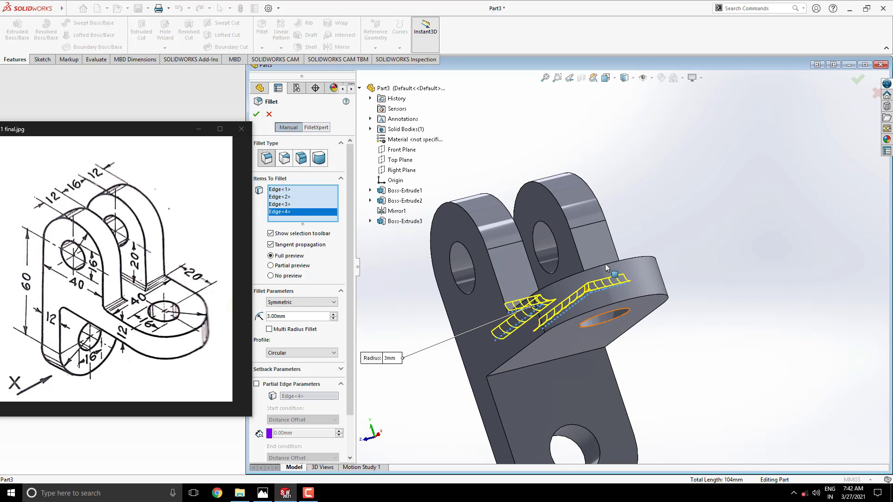
Step: Add the edge between the plate's underside and the hanging lug to the 3 mm fillet and apply it
click(550, 361)
scroll(573, 319, up, 5)
middle_drag(573, 319, 533, 324)
click(256, 115)
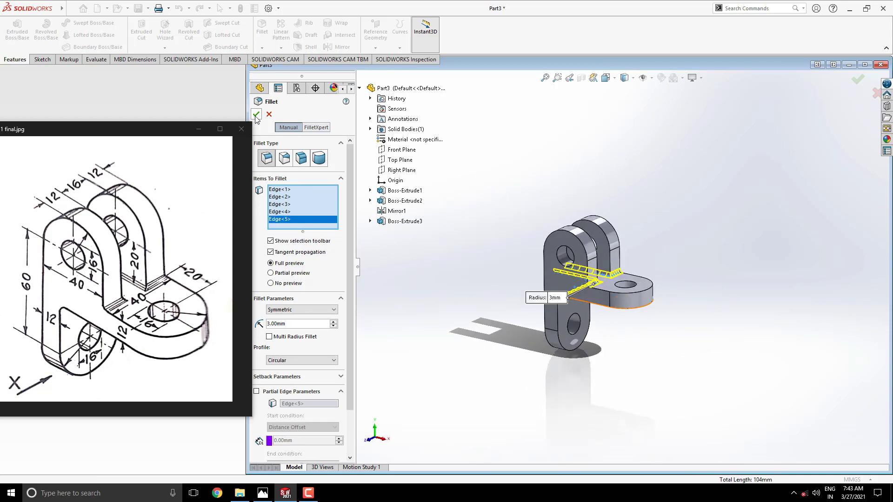
scroll(635, 218, down, 3)
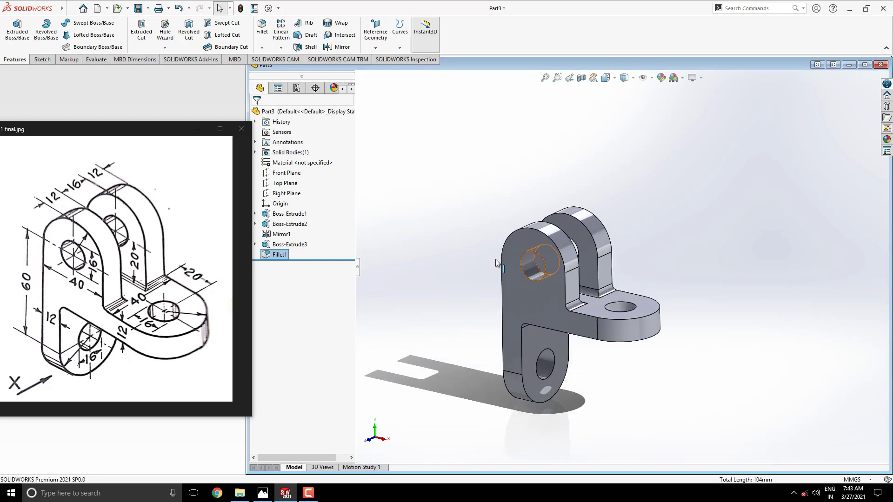
Step: Show the filleted bracket in isometric view in a maximized part window, with the reference drawing brought back in front for comparison
click(846, 179)
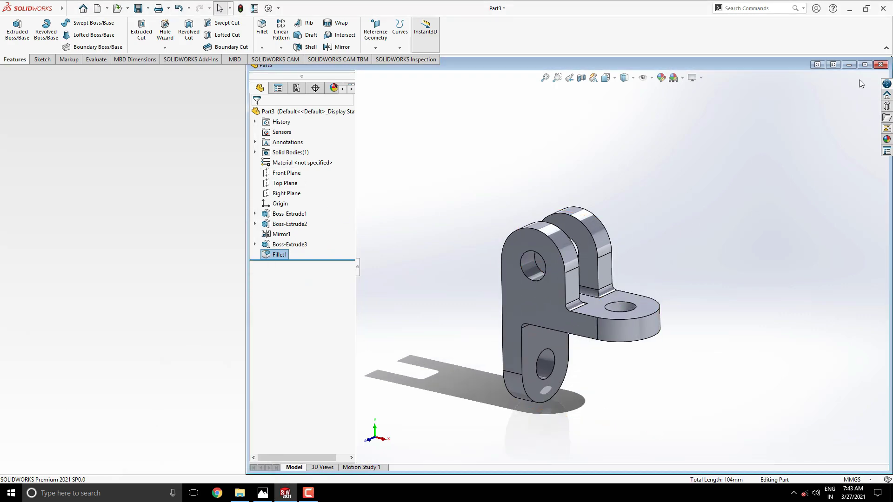
click(864, 64)
scroll(514, 312, up, 2)
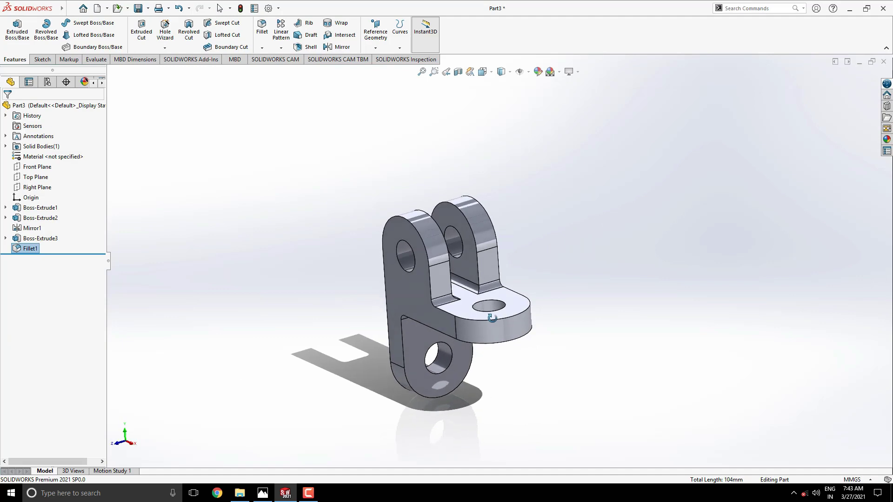
key(space)
click(354, 288)
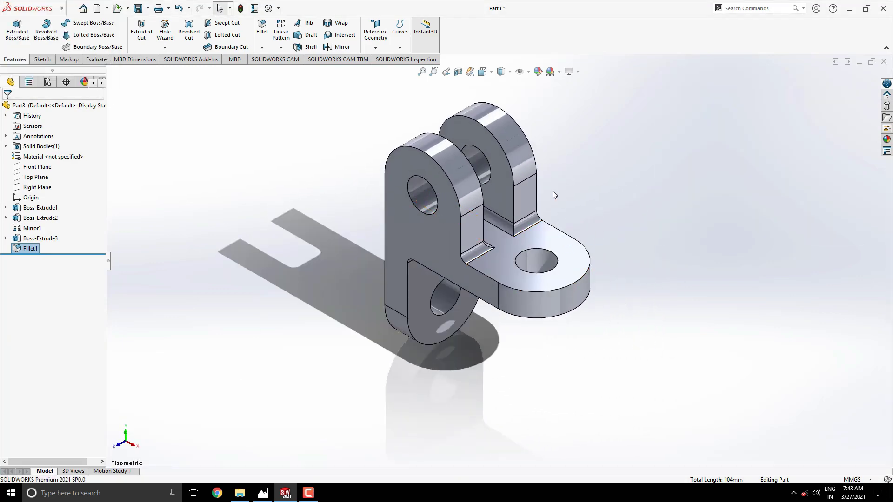
click(263, 493)
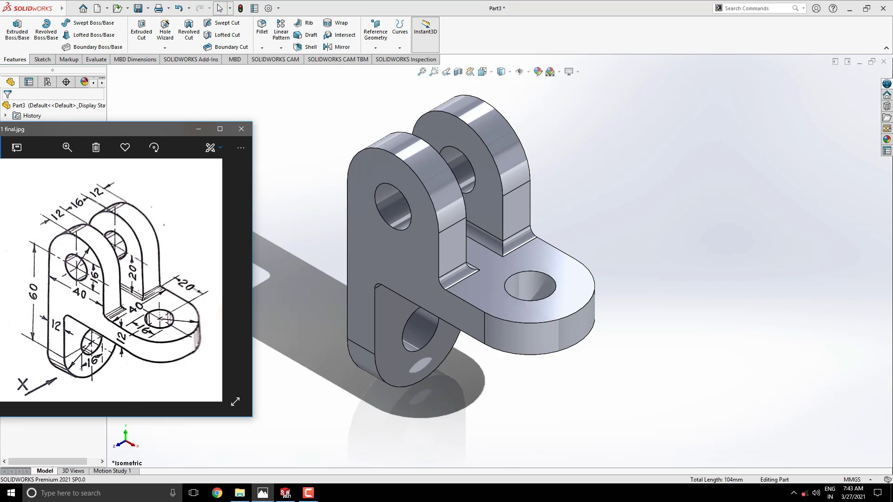
Step: Apply a textured bronze metal appearance to the whole bracket
click(887, 139)
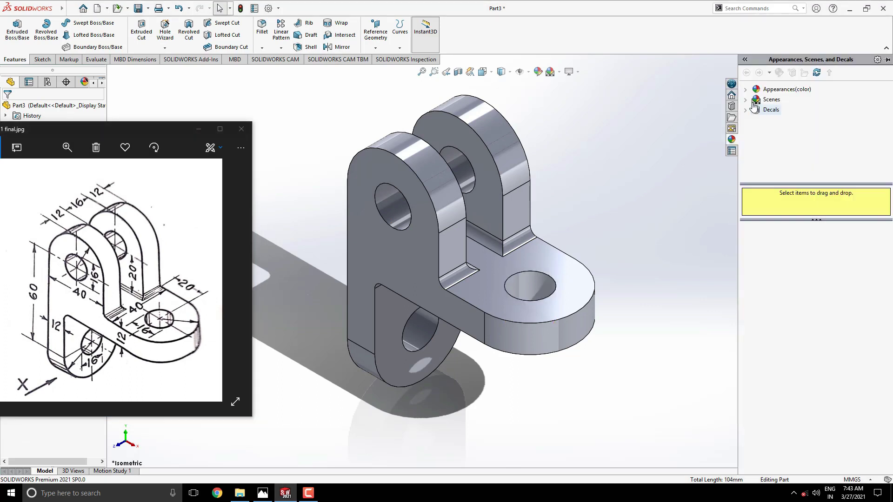
click(745, 89)
click(756, 110)
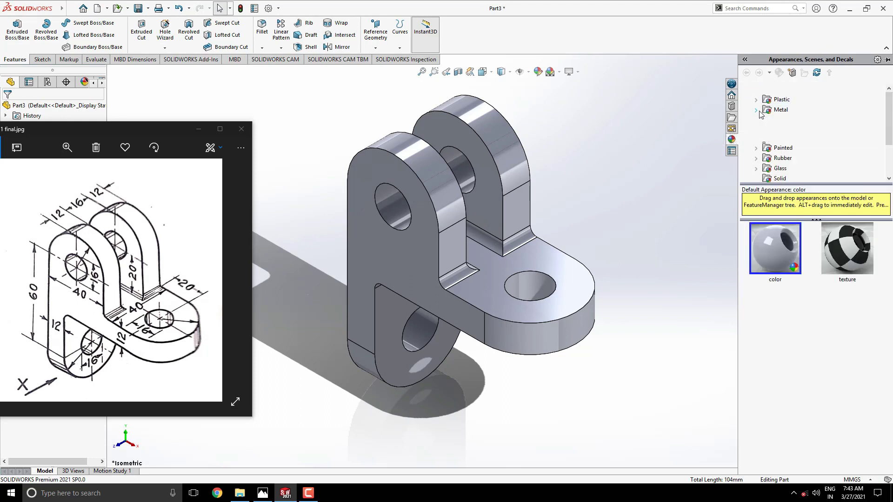
click(793, 130)
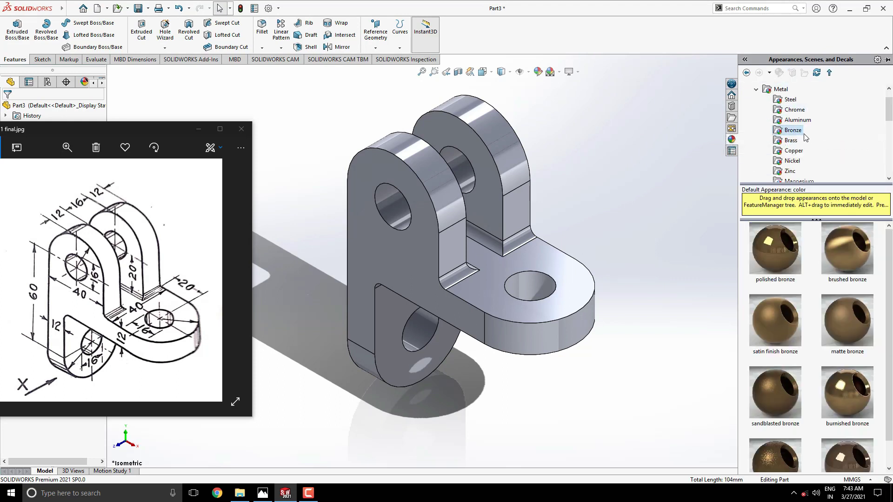
scroll(854, 291, down, 1)
drag(775, 440, 428, 237)
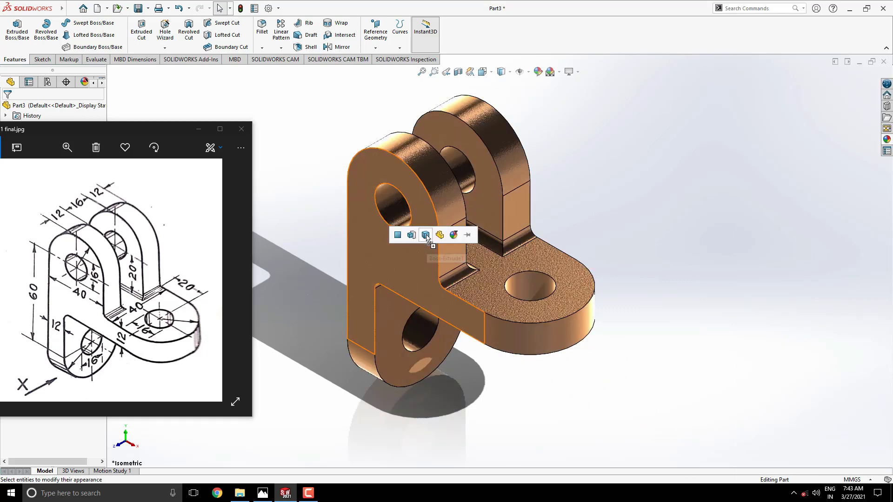
click(433, 237)
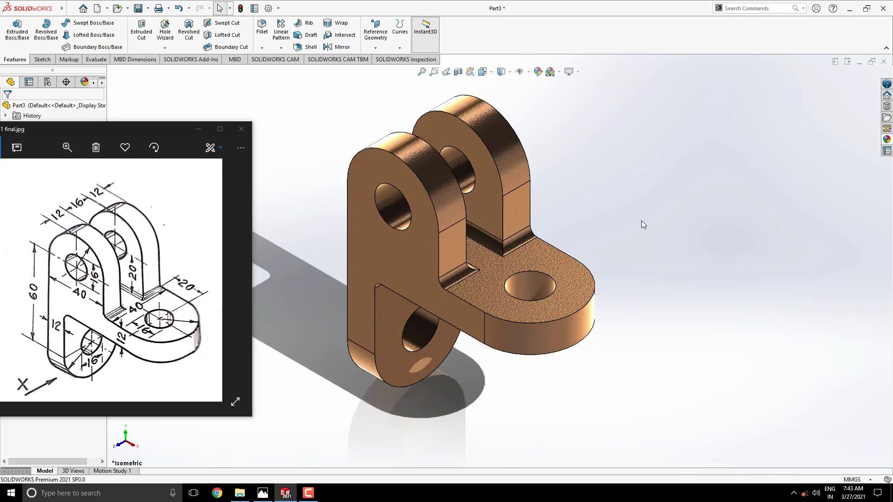
Step: Minimize the reference drawing and inspect the bronze bracket from its back side, ending in the isometric view
click(198, 129)
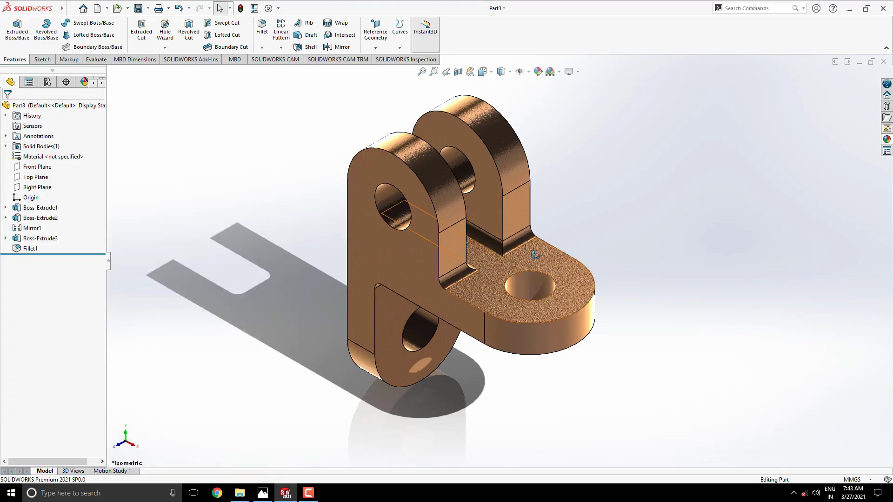
middle_drag(534, 255, 361, 265)
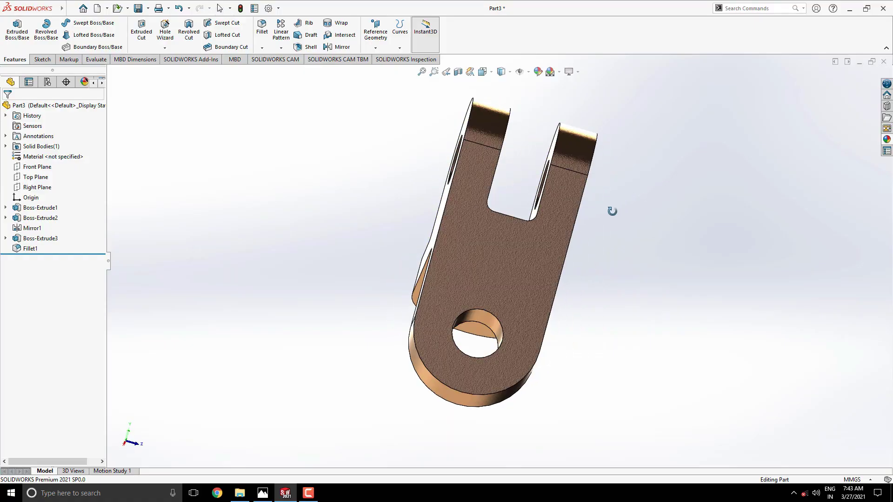
middle_drag(612, 211, 484, 293)
key(space)
click(398, 288)
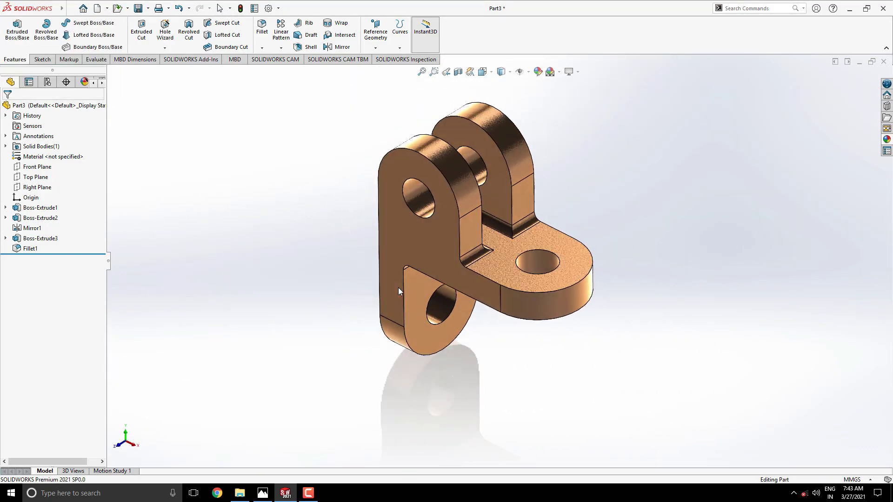